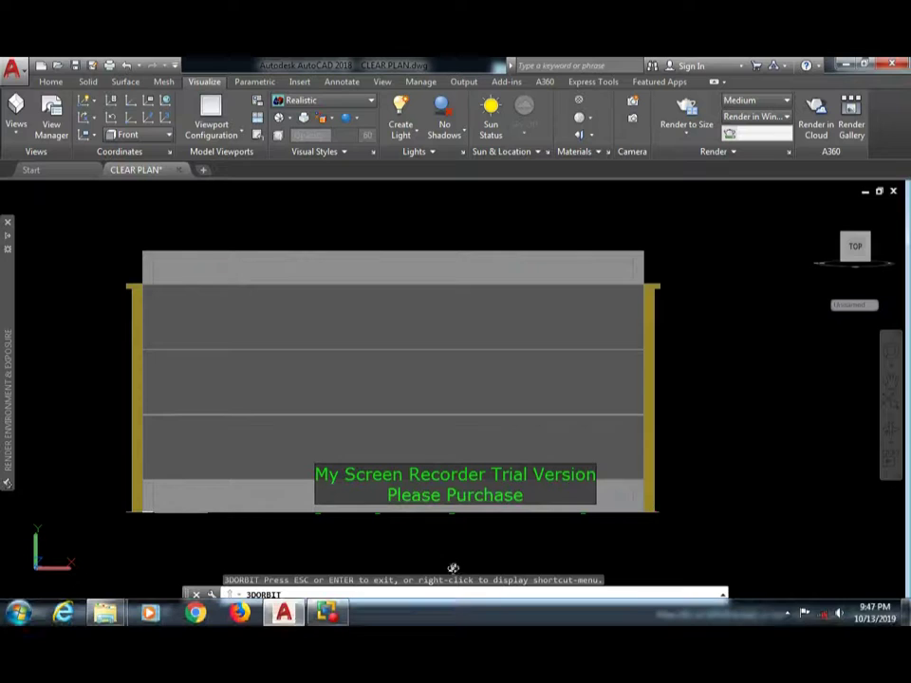
- Orbit the washroom to an angled 3D view and zoom in on the sinks
mouse_move(468, 408)
mouse_down()
mouse_move(432, 436)
mouse_move(311, 422)
mouse_move(508, 407)
mouse_move(338, 413)
mouse_move(407, 386)
mouse_move(344, 427)
mouse_up()
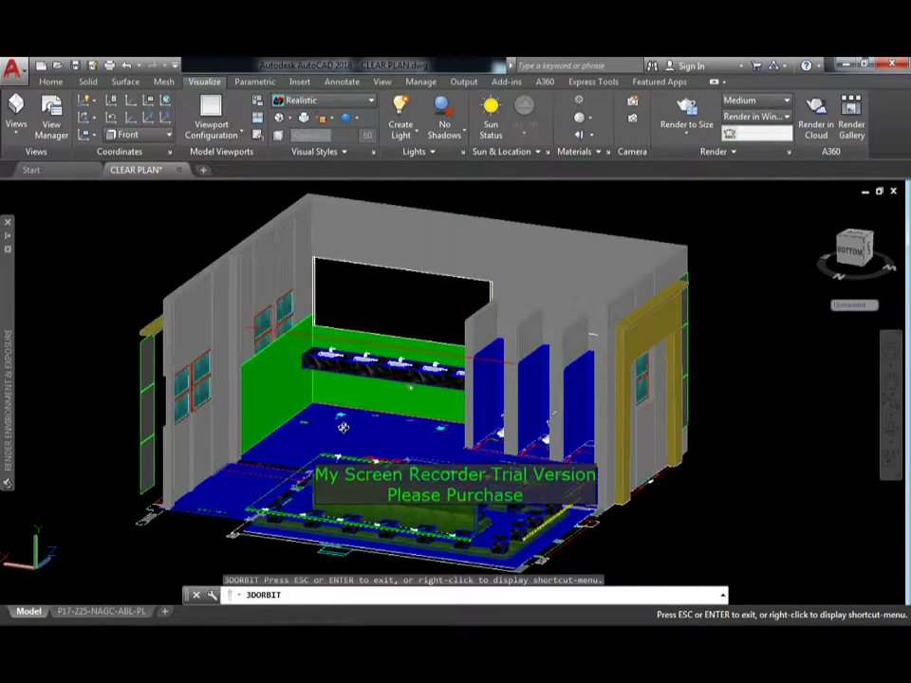
scroll(323, 334, up, 2)
scroll(324, 334, up, 3)
scroll(324, 334, up, 2)
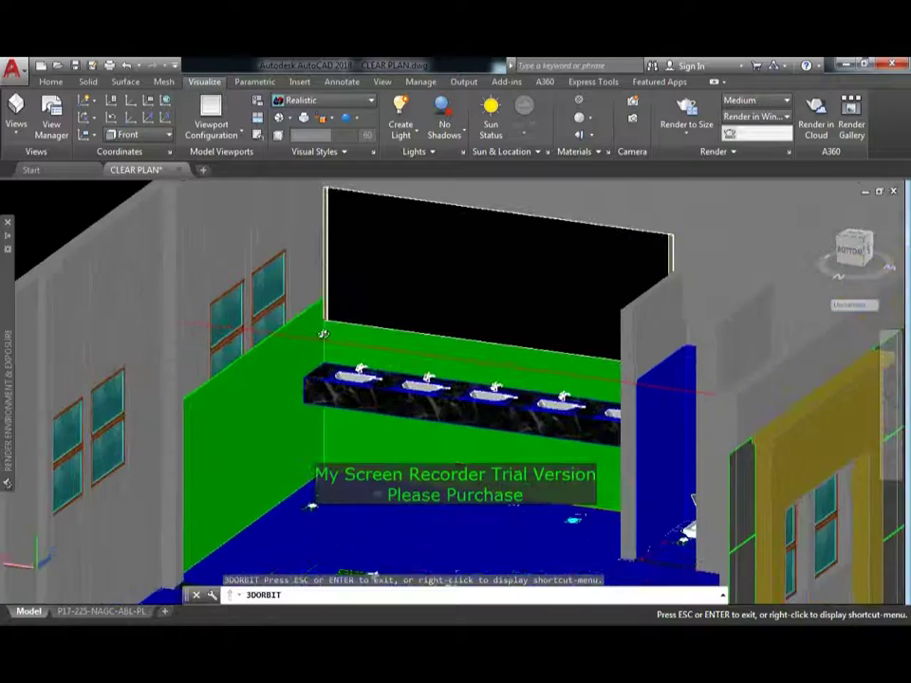
scroll(324, 334, up, 2)
scroll(324, 334, up, 1)
scroll(323, 334, up, 1)
scroll(323, 334, up, 1)
- Orbit to see the sinks and stalls from above, swinging round to the yellow-door wall
drag(378, 358, 418, 345)
mouse_move(590, 391)
mouse_down()
mouse_move(610, 407)
mouse_move(588, 463)
mouse_move(577, 325)
mouse_move(575, 346)
mouse_move(557, 344)
mouse_move(550, 354)
mouse_move(578, 370)
mouse_move(574, 411)
mouse_up()
mouse_move(627, 477)
mouse_down()
mouse_move(646, 468)
mouse_move(635, 466)
mouse_move(664, 462)
mouse_move(589, 458)
mouse_up()
- Exit 3DORBIT and show the model in 2D Wireframe from the Front view
right_click(527, 95)
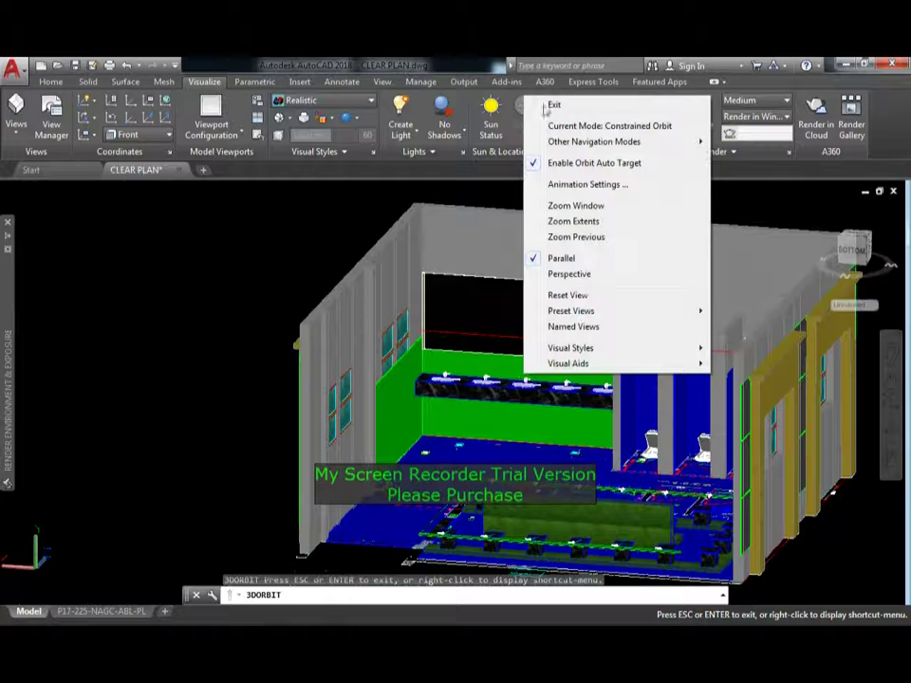
click(552, 101)
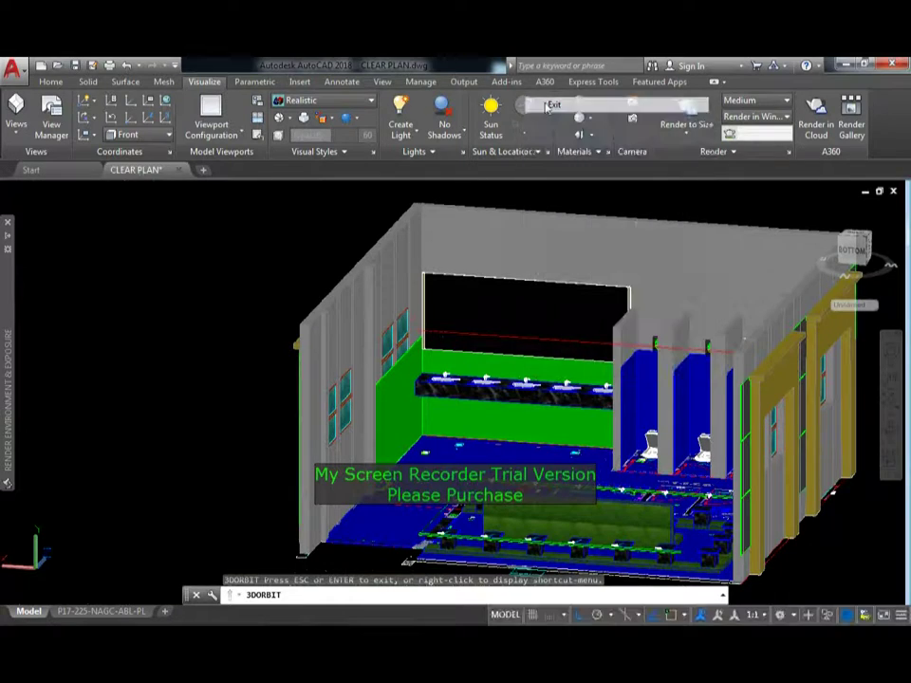
click(81, 191)
click(104, 224)
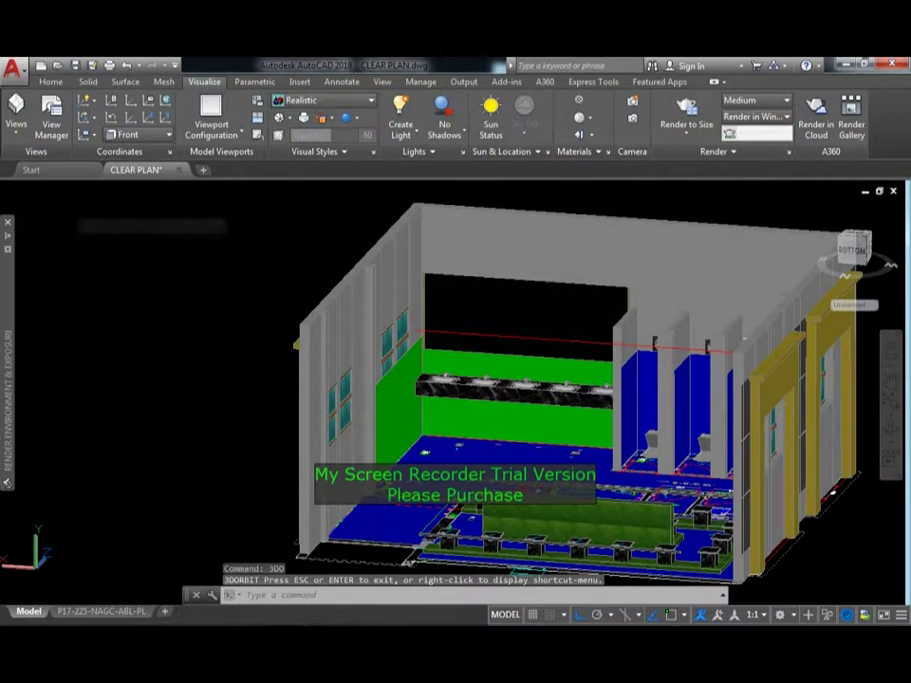
click(43, 189)
click(64, 287)
- Zoom a window closely around the front view of the washroom
scroll(383, 408, down, 1)
scroll(383, 408, down, 3)
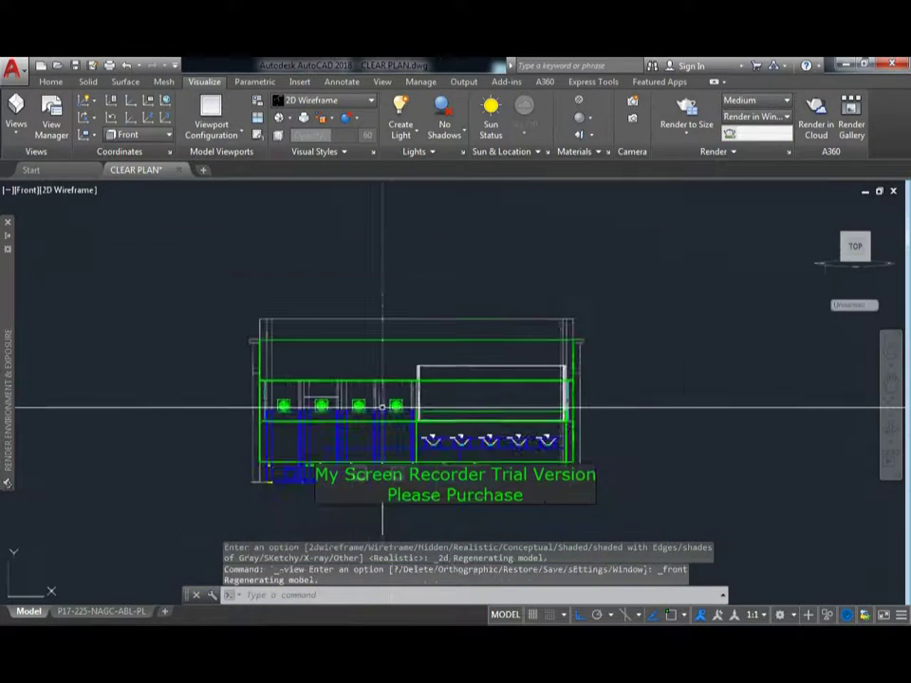
text(z)
key(Return)
click(242, 300)
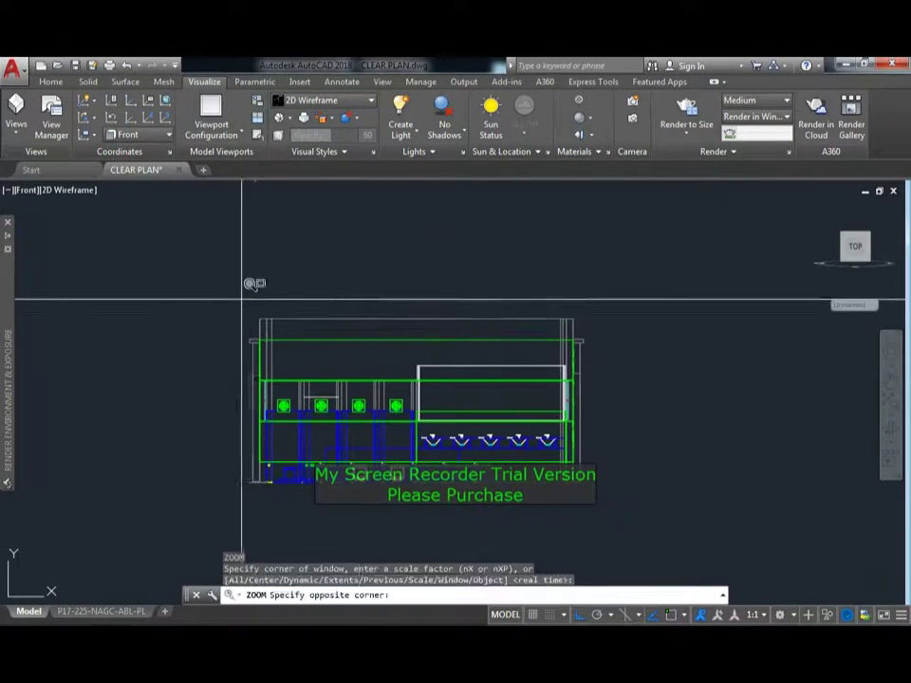
click(610, 506)
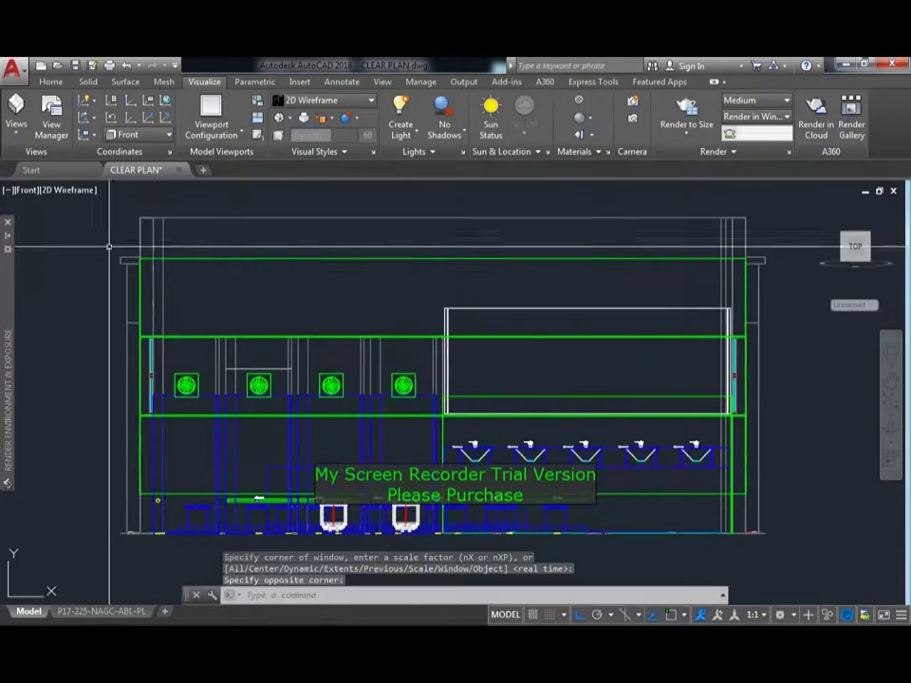
click(69, 190)
key(Escape)
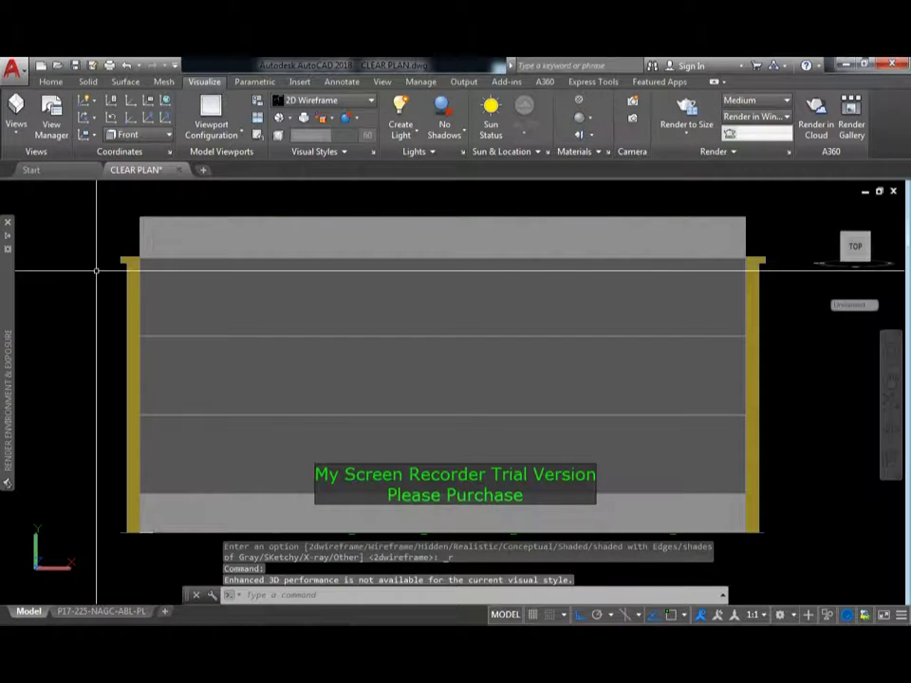
click(60, 193)
- Switch to 2D Wireframe and the Back view
click(76, 224)
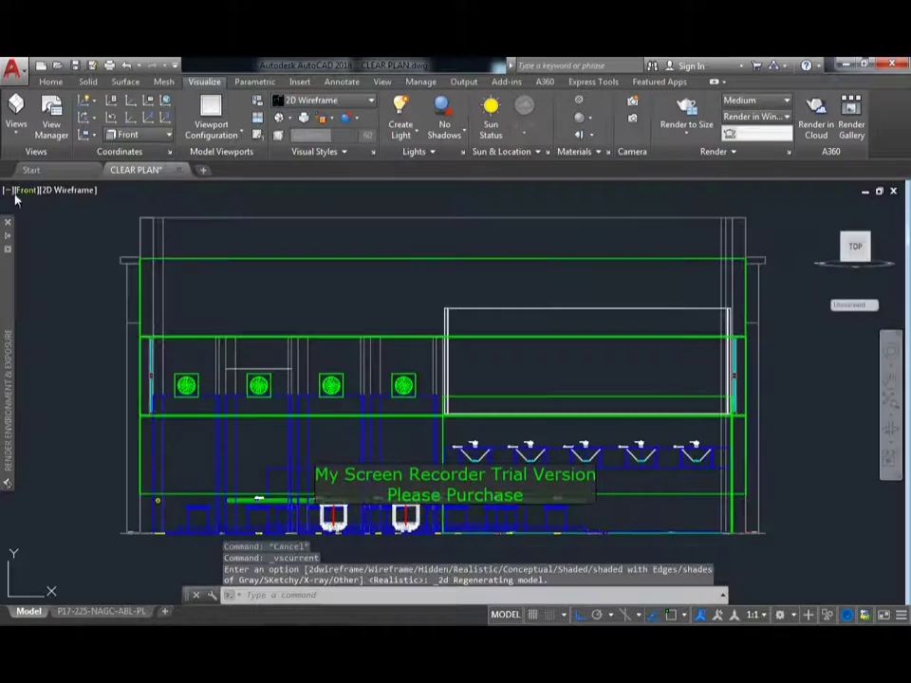
click(13, 191)
click(26, 190)
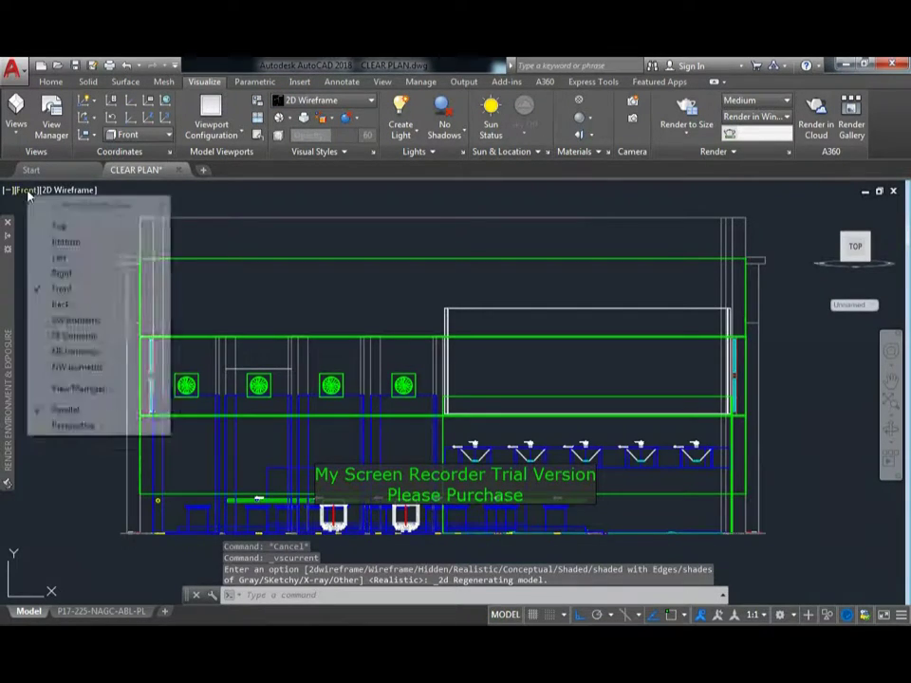
click(70, 304)
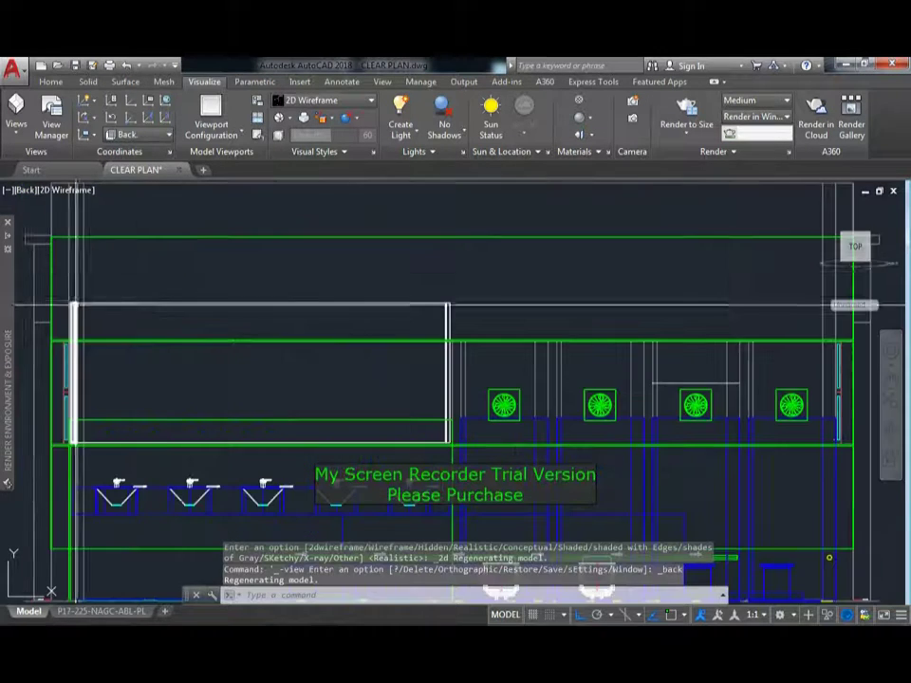
- Zoom a window tightly around the Back view of the washroom
scroll(262, 394, down, 6)
text(z)
key(Return)
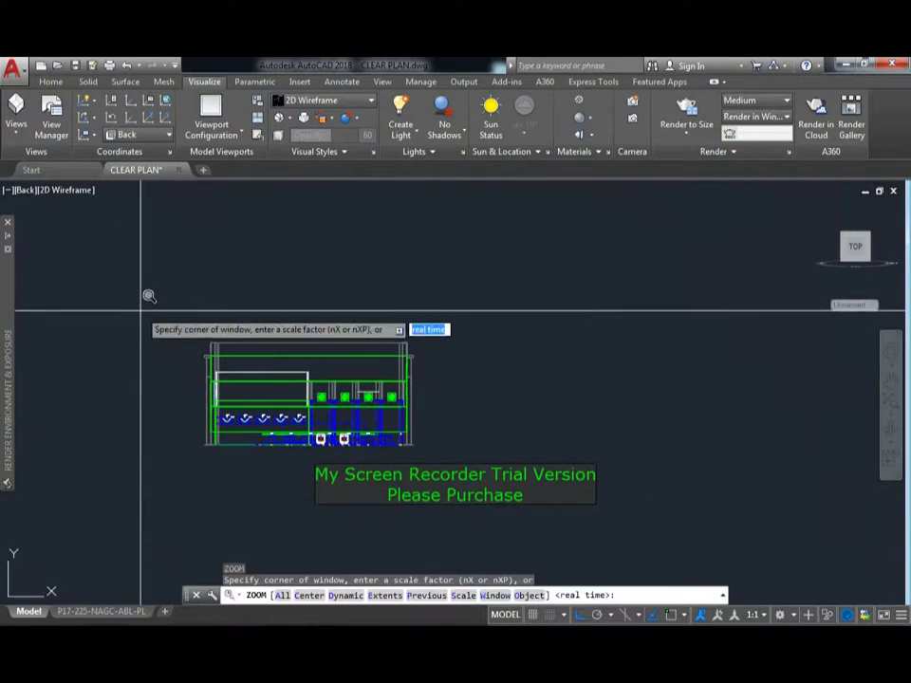
click(176, 319)
click(452, 460)
- Make the Back view perspective and shade it in the Realistic visual style
click(21, 190)
click(95, 425)
click(94, 425)
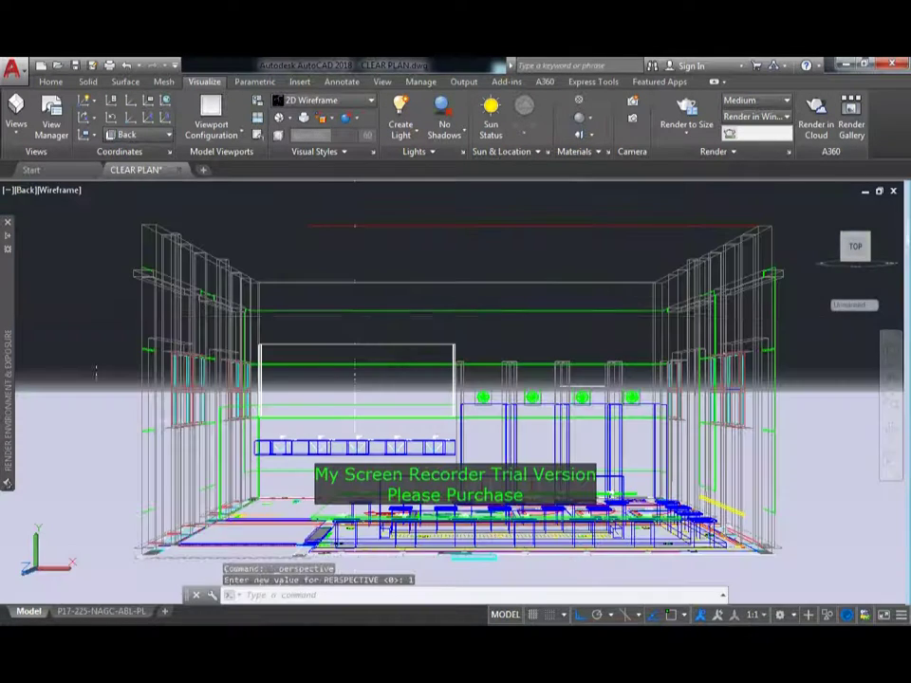
click(63, 190)
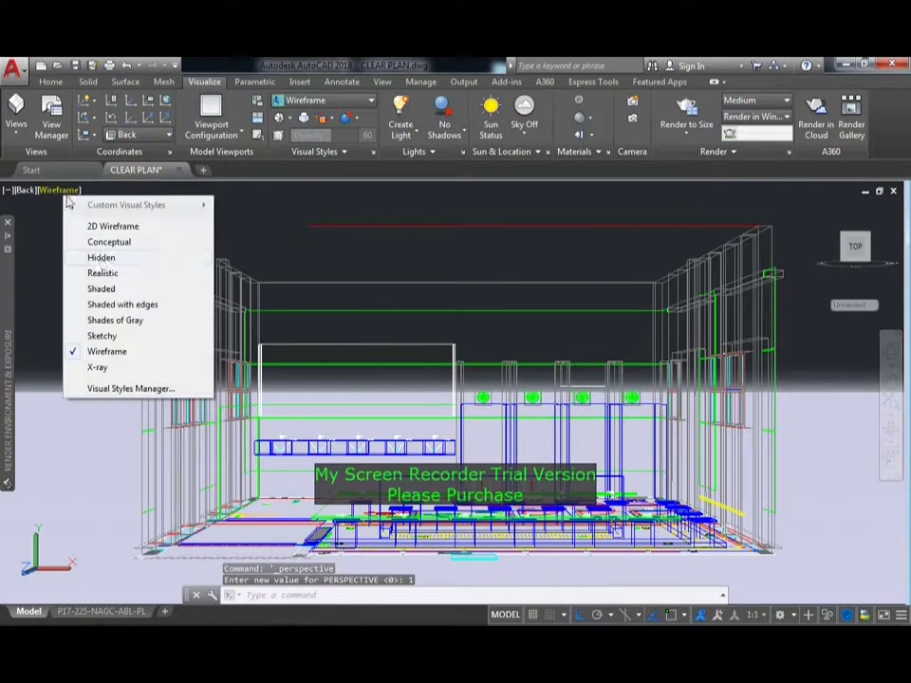
click(102, 274)
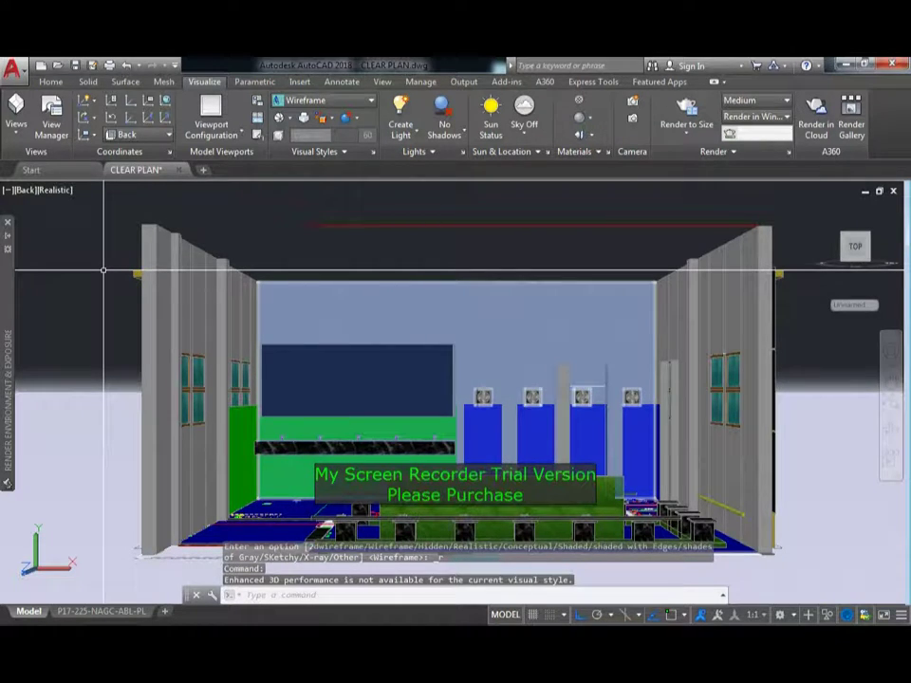
text(z)
key(Return)
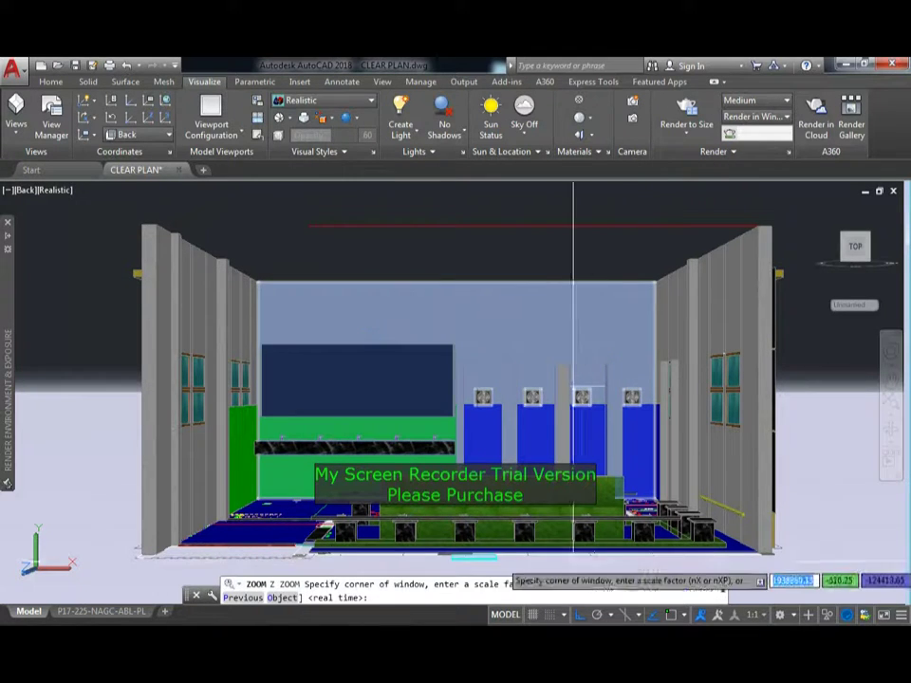
- Window-zoom onto the sinks counter and four blue stalls, then nudge the view slightly
click(128, 325)
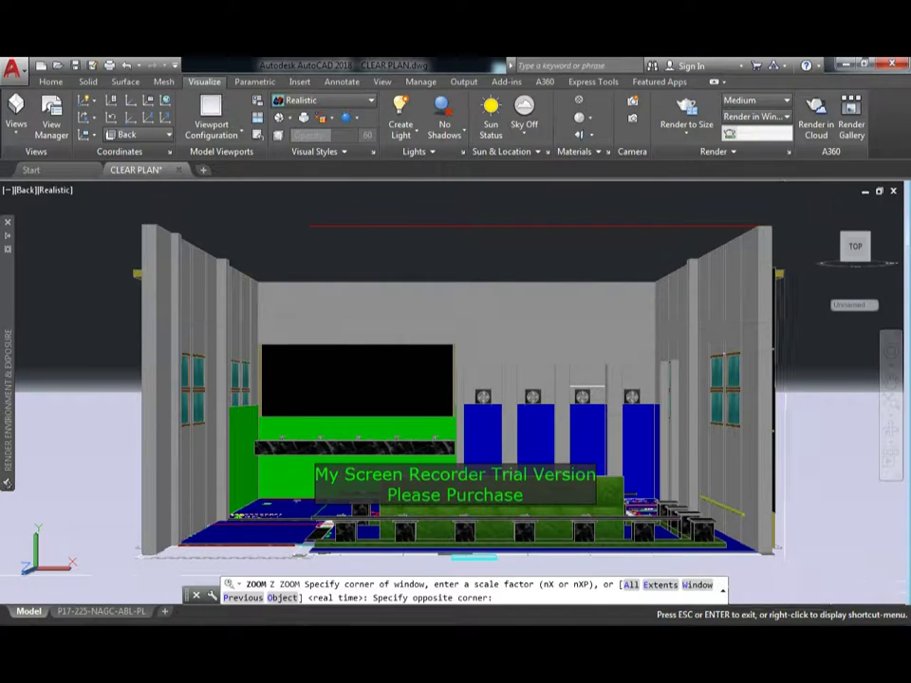
click(778, 474)
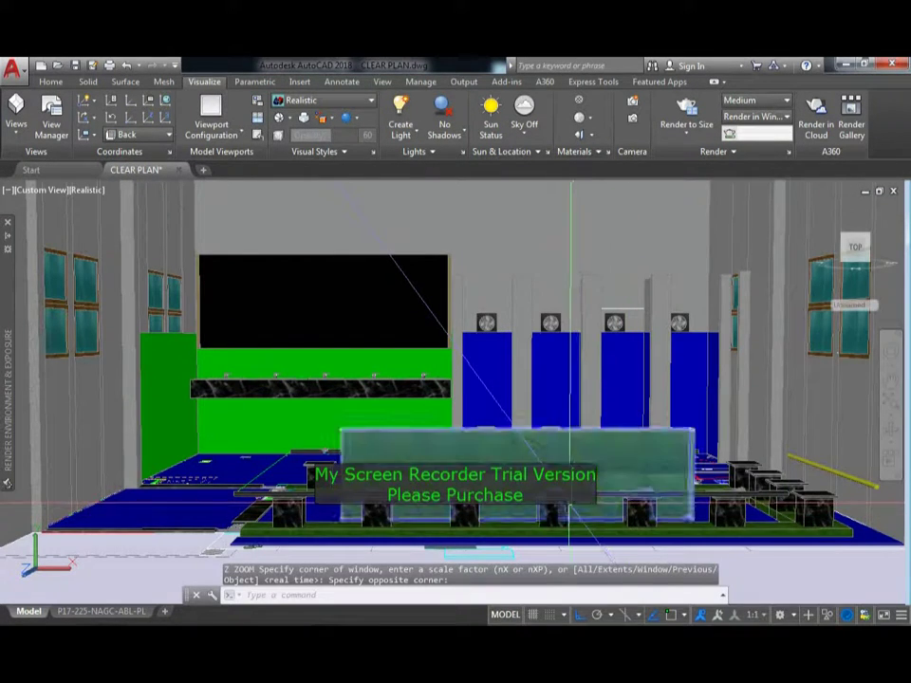
middle_drag(559, 445, 556, 424)
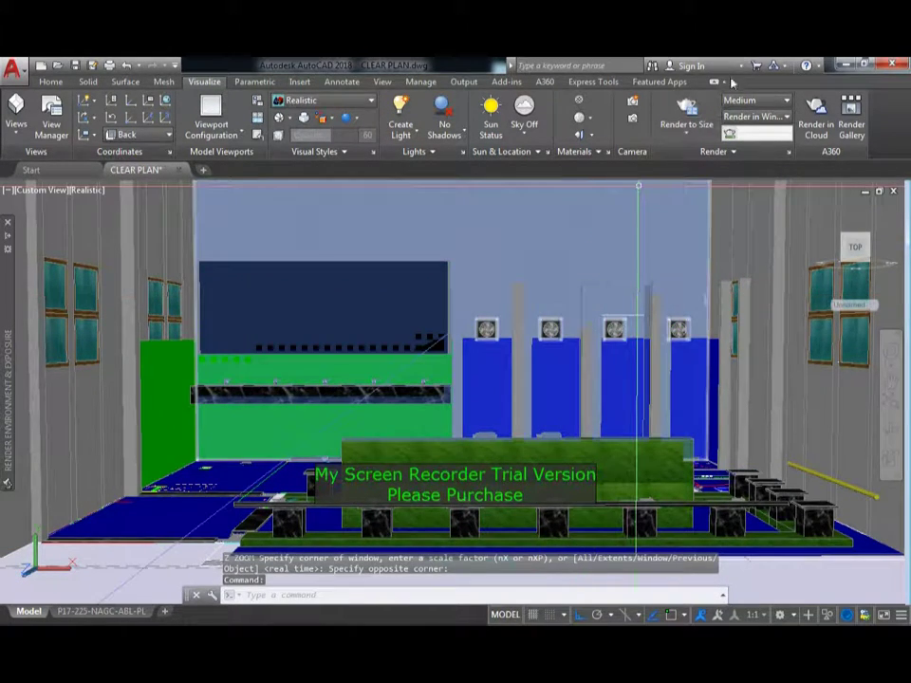
- Lower the render preset from Medium to Low, leaving Render to Size unchanged, and open the Materials Browser
click(743, 100)
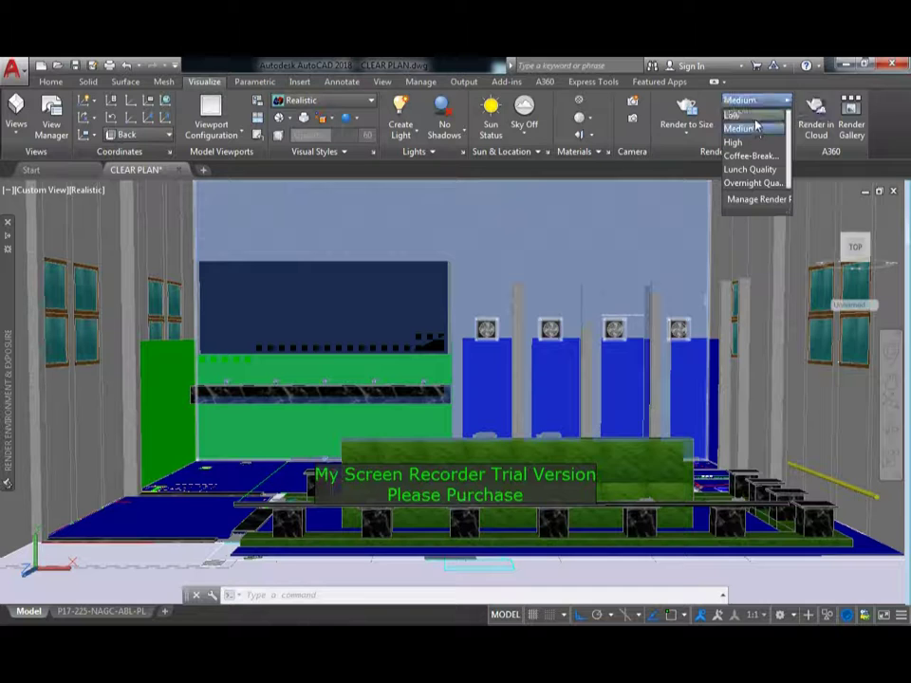
click(754, 133)
click(687, 126)
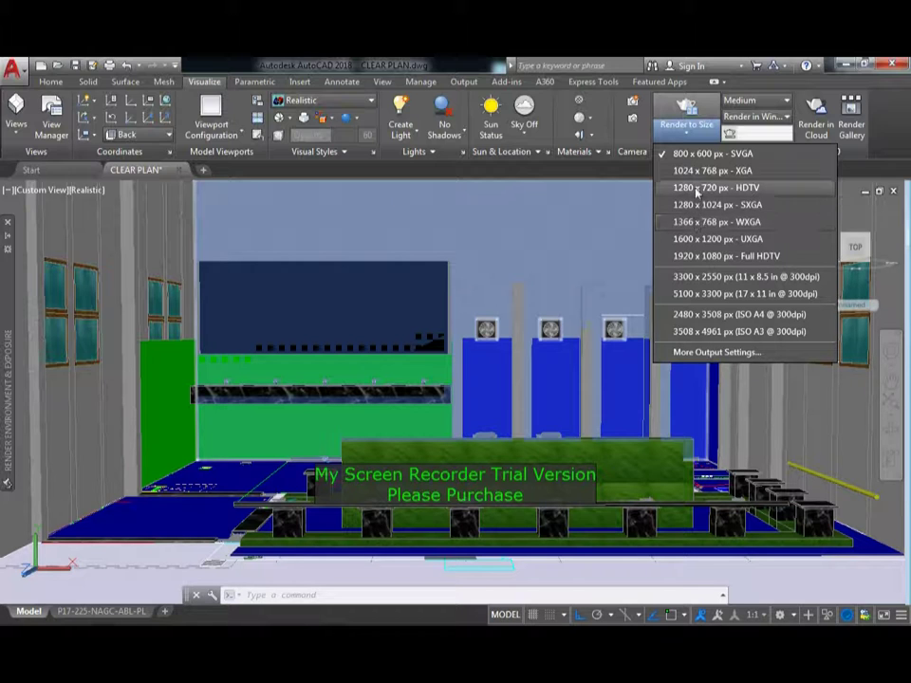
click(702, 187)
click(749, 107)
click(745, 114)
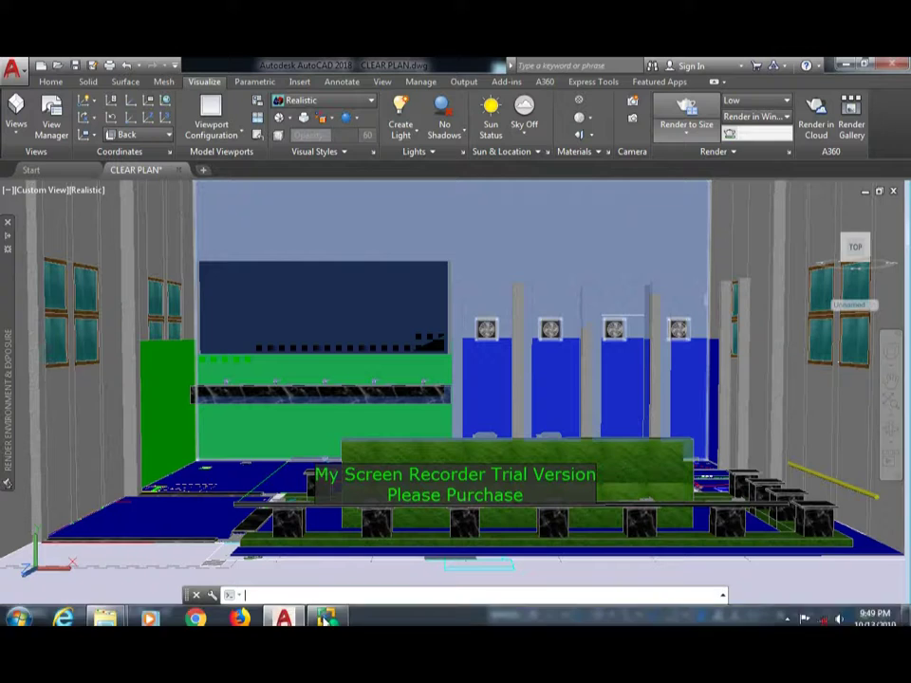
click(325, 655)
click(15, 104)
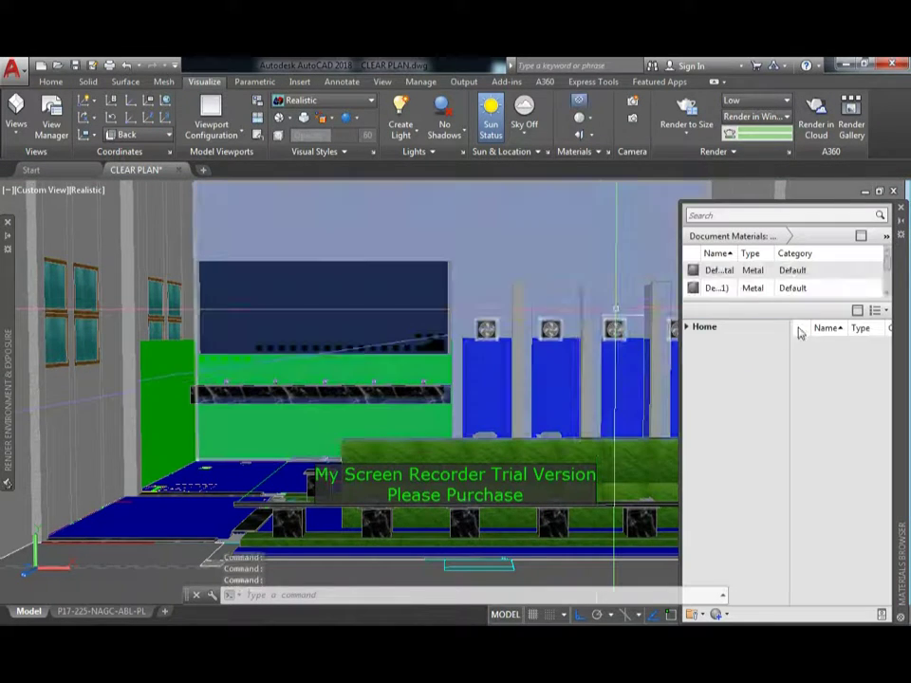
- Drag a light Wall Paint: Glossy swatch from the Autodesk Library onto the green sink wall
click(694, 354)
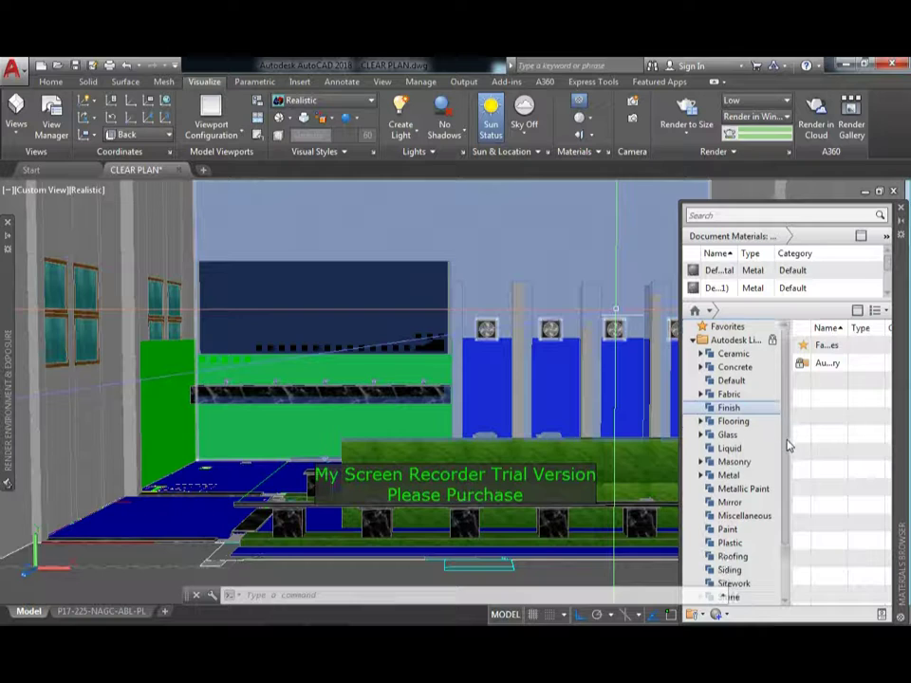
scroll(789, 444, down, 2)
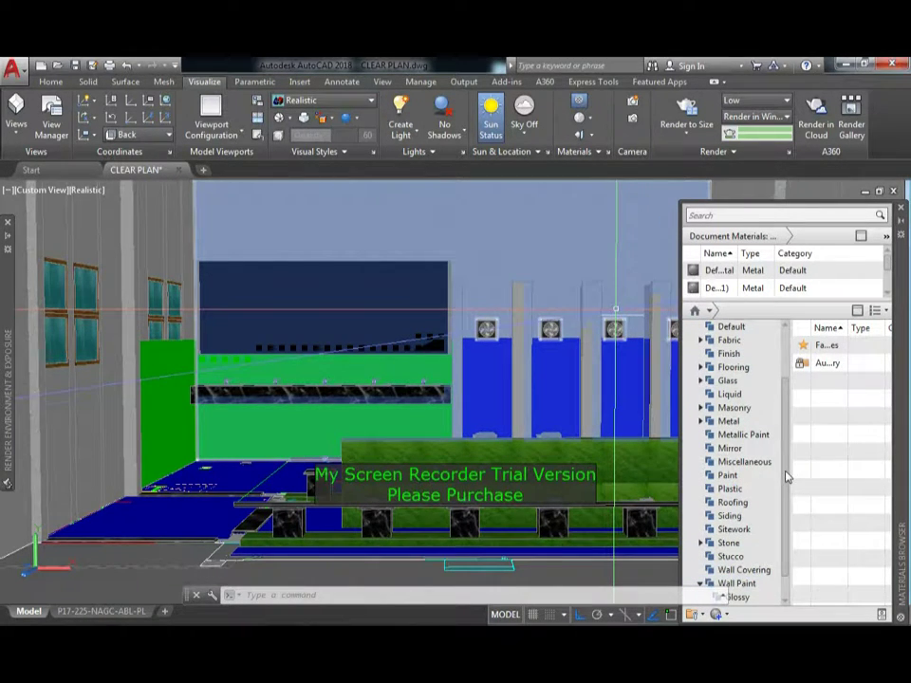
drag(786, 477, 785, 548)
click(737, 570)
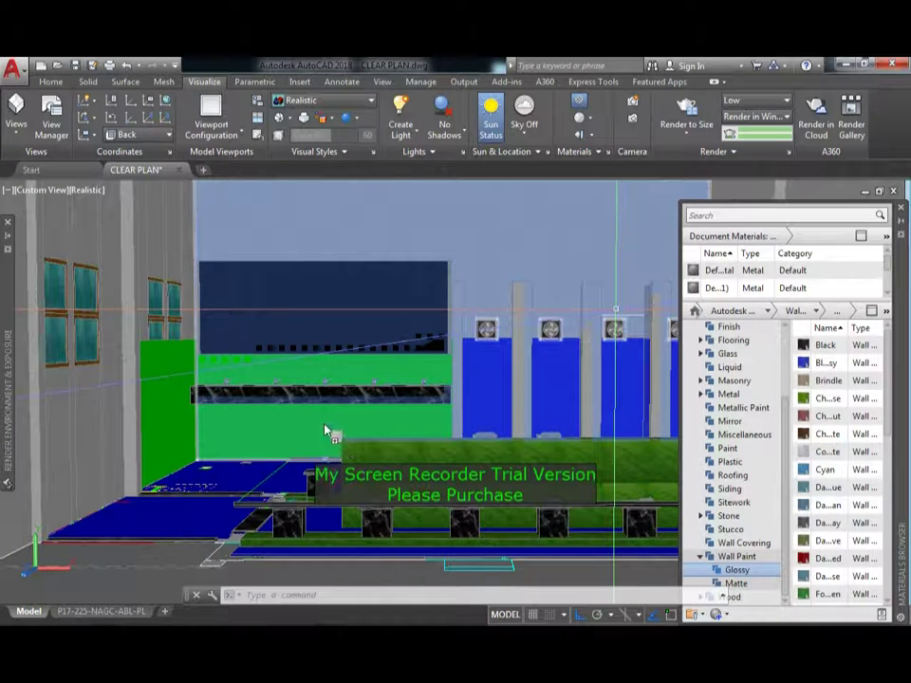
drag(325, 431, 325, 433)
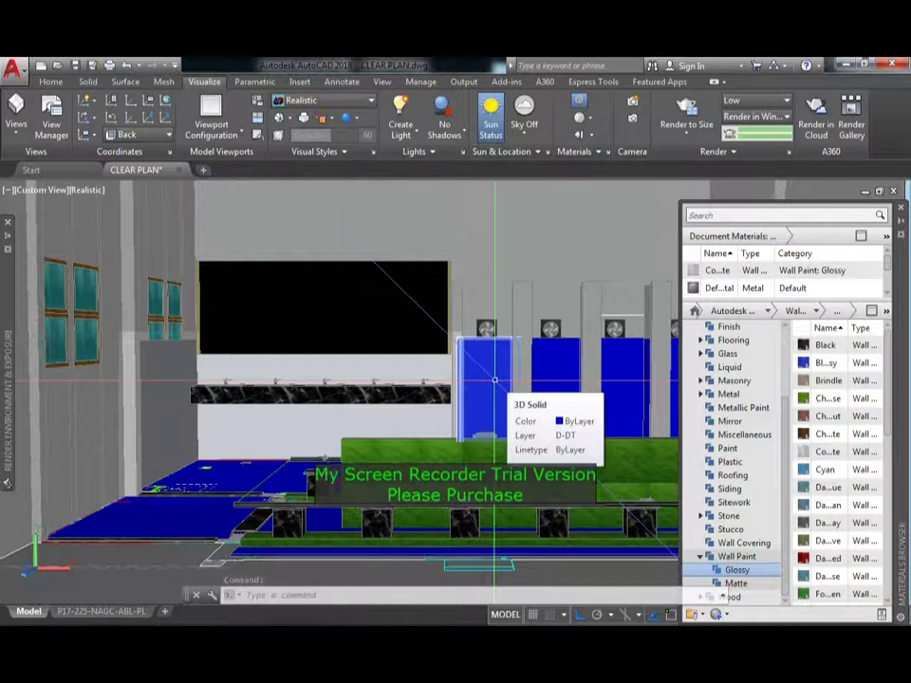
- Use MATCHPROP to copy the back wall's glossy paint onto the first stall panel, then cancel
text(ma)
key(Return)
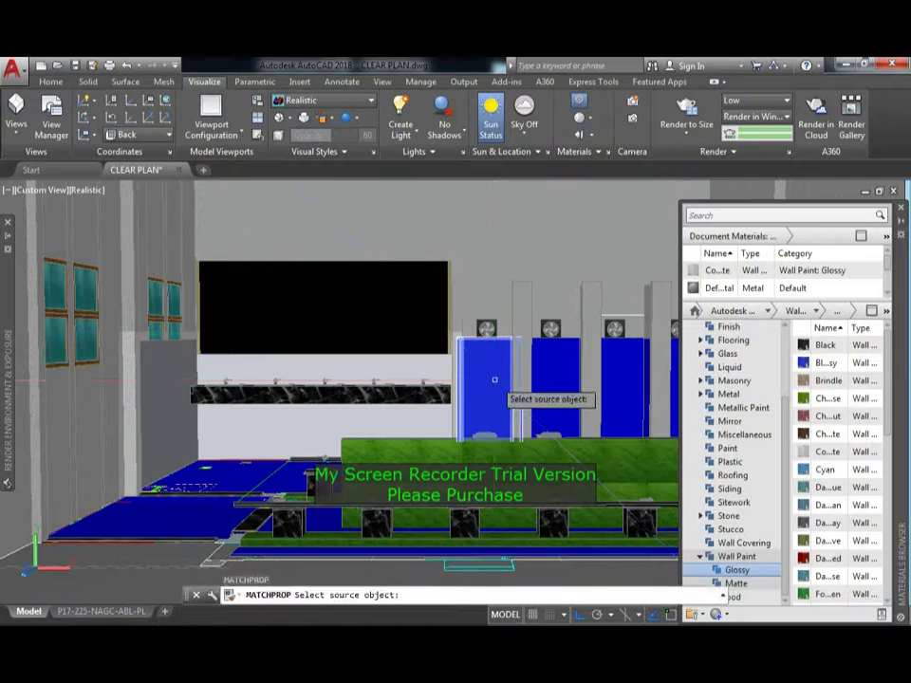
click(495, 380)
key(Escape)
key(Return)
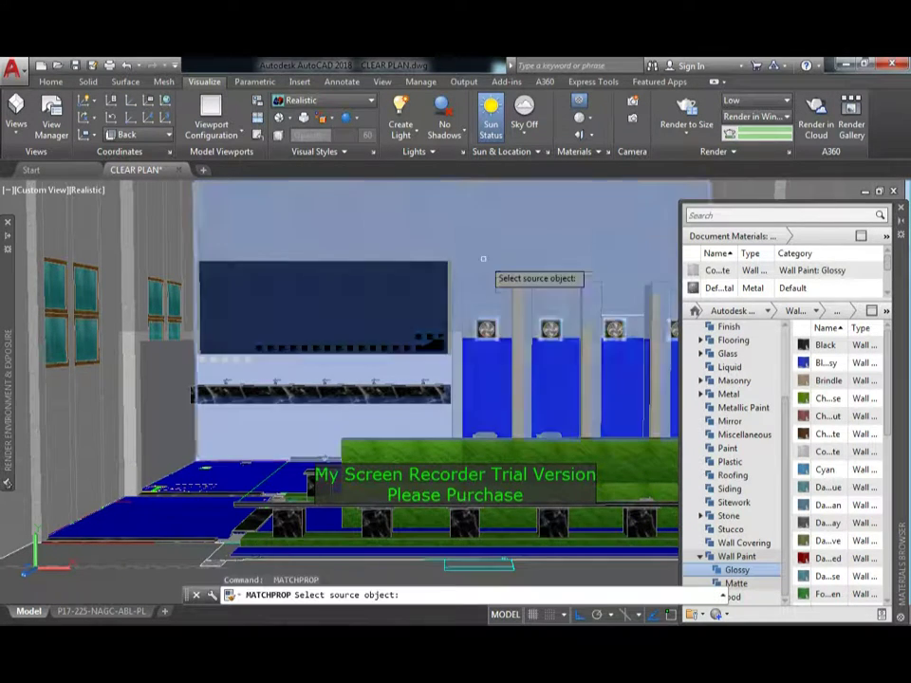
click(479, 270)
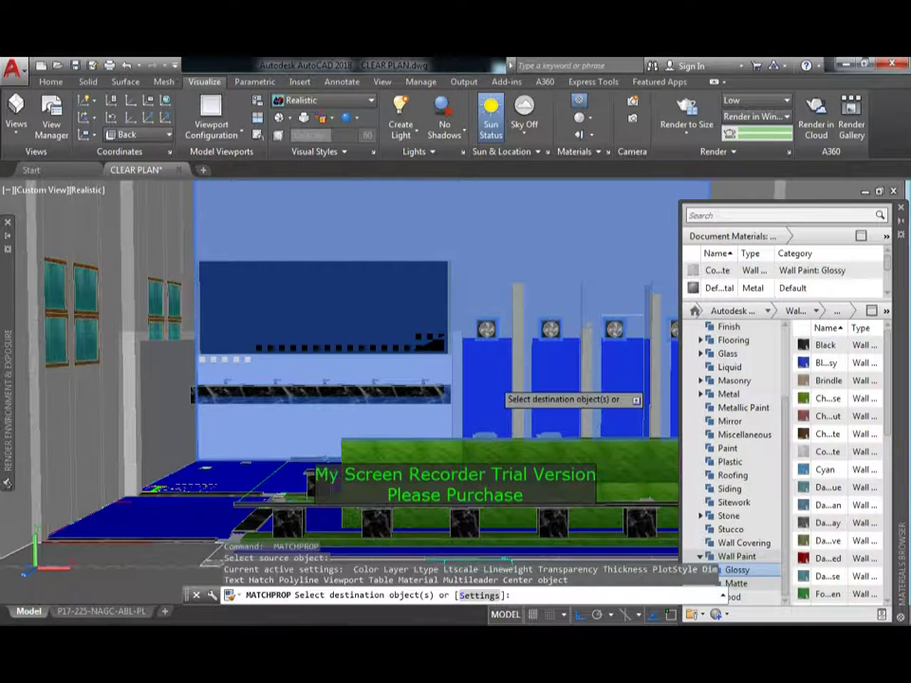
click(506, 377)
click(501, 390)
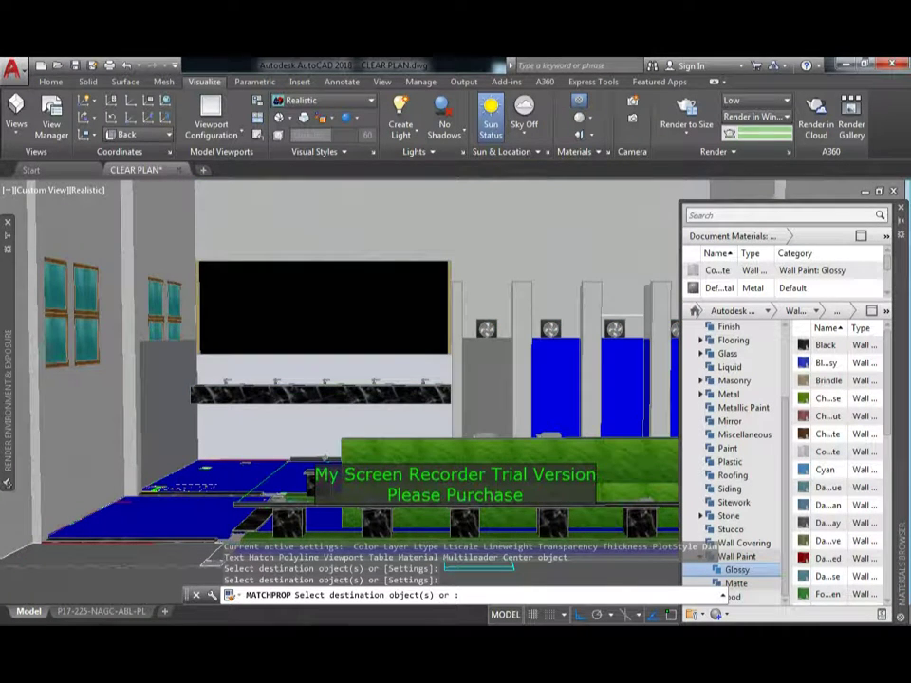
key(Escape)
key(Escape)
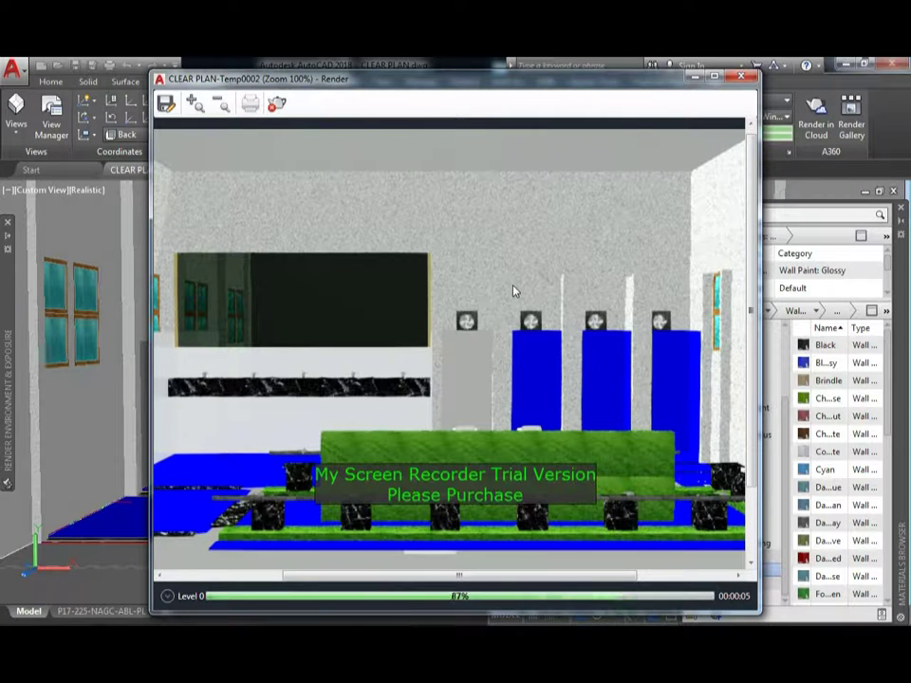
scroll(513, 291, down, 1)
scroll(513, 291, up, 1)
scroll(513, 290, up, 1)
scroll(514, 291, down, 1)
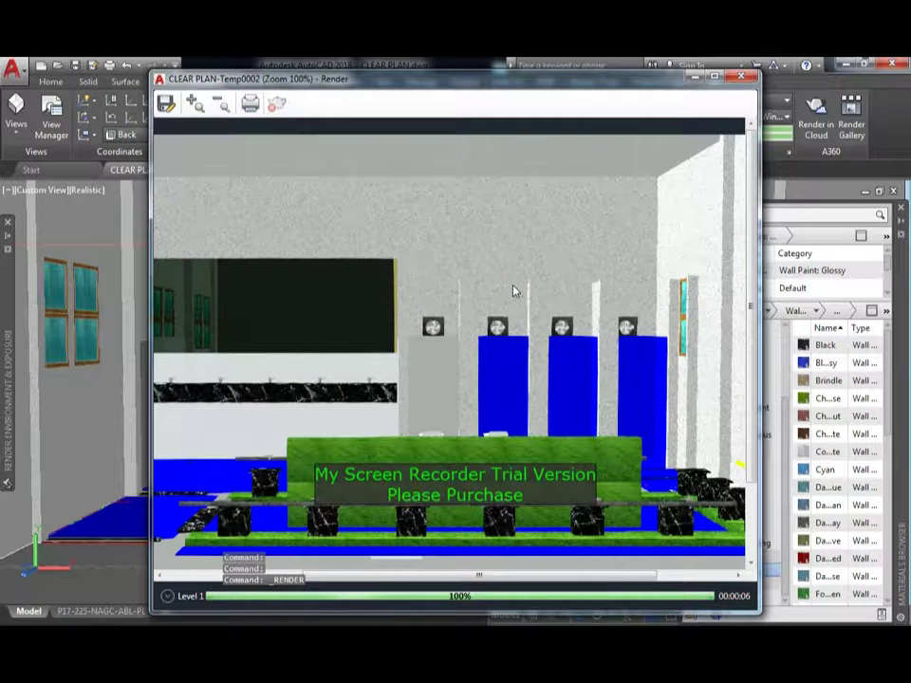
scroll(513, 291, down, 1)
scroll(421, 289, up, 1)
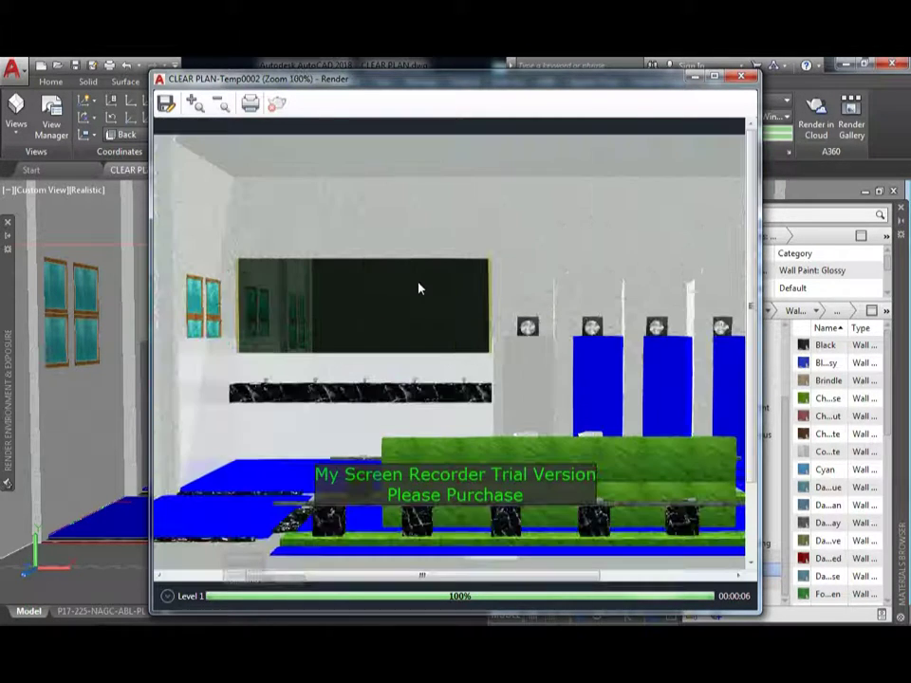
scroll(420, 290, down, 1)
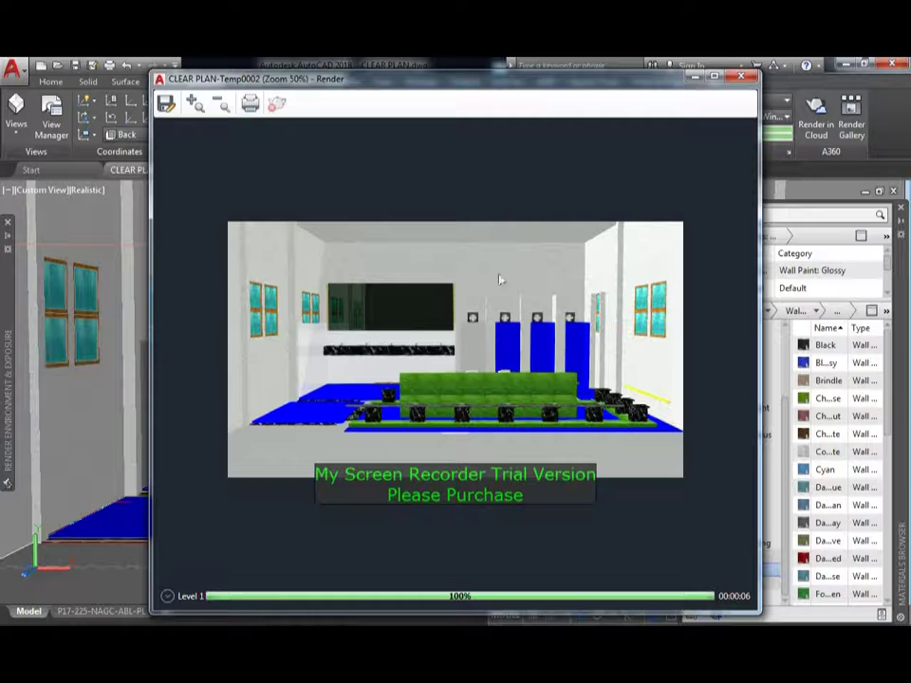
click(731, 80)
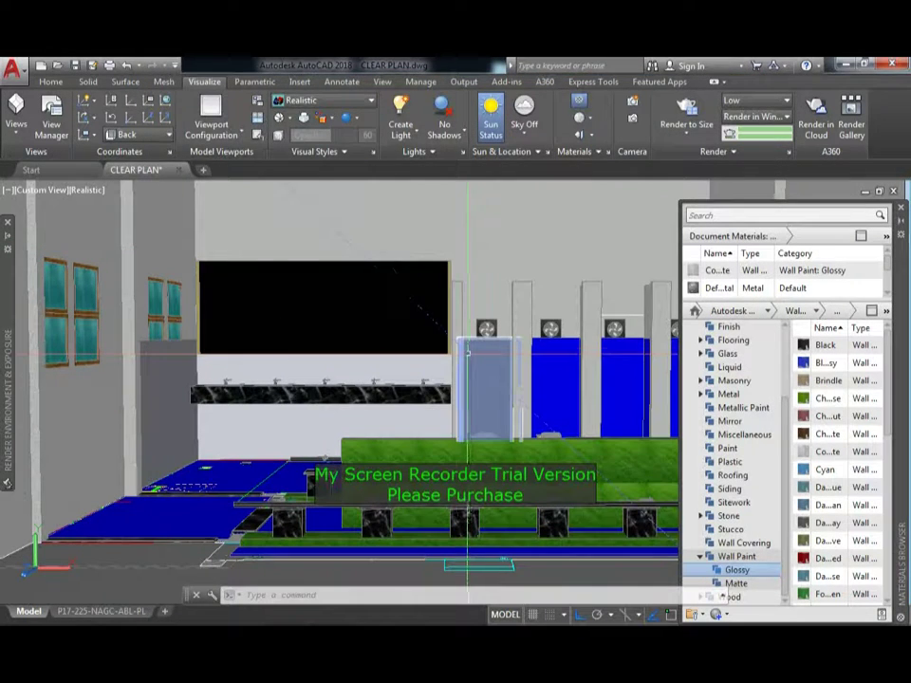
- Orbit to a higher view and drag Brindle glossy wall paint onto the wall behind the sinks
shift+middle_drag(468, 352, 469, 359)
mouse_move(547, 246)
mouse_down()
mouse_move(518, 381)
mouse_move(479, 339)
mouse_move(445, 371)
mouse_up()
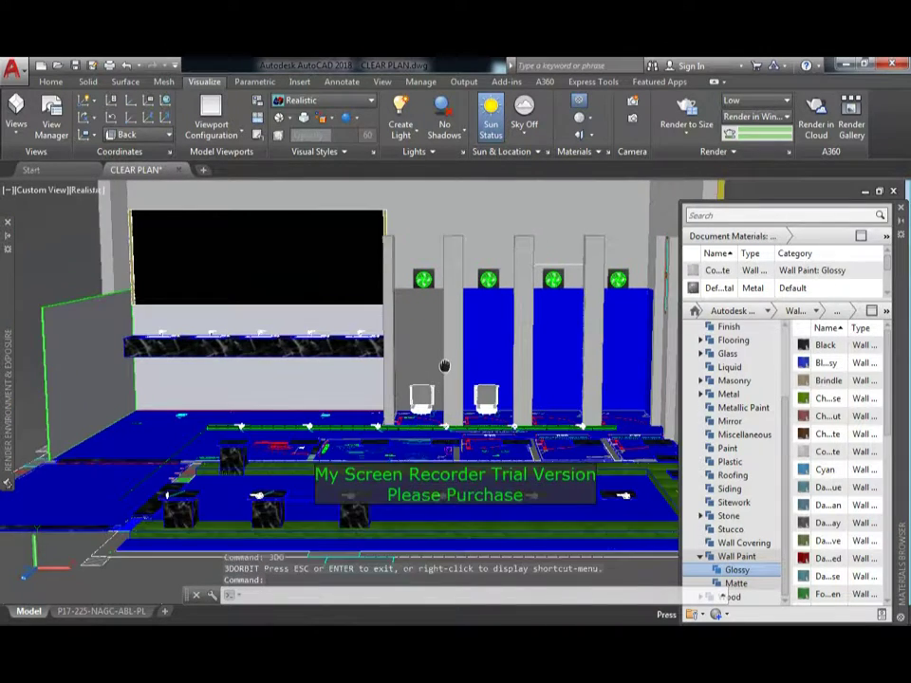
key(Escape)
key(Escape)
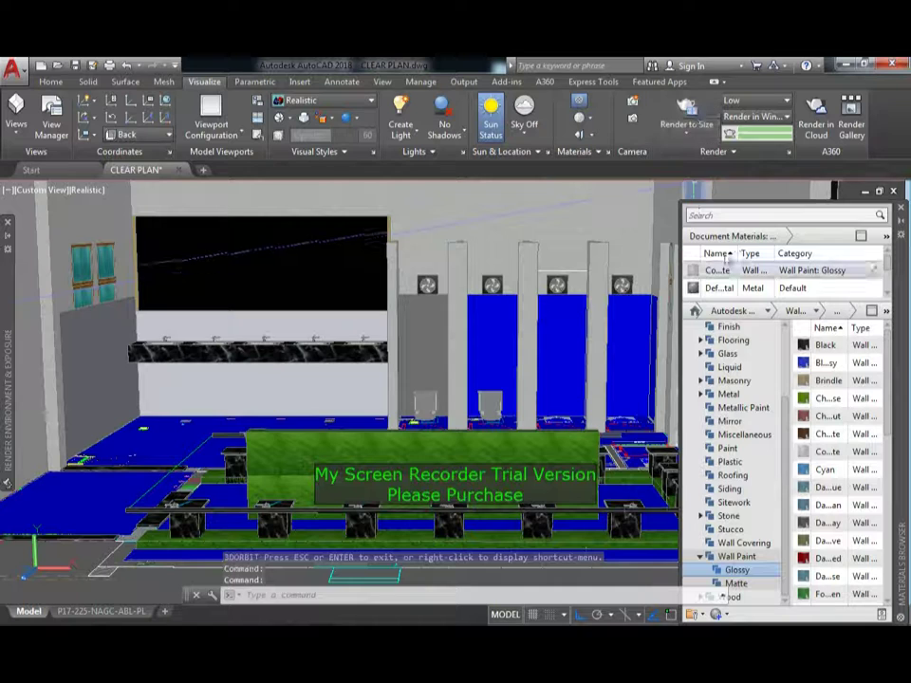
drag(812, 382, 450, 403)
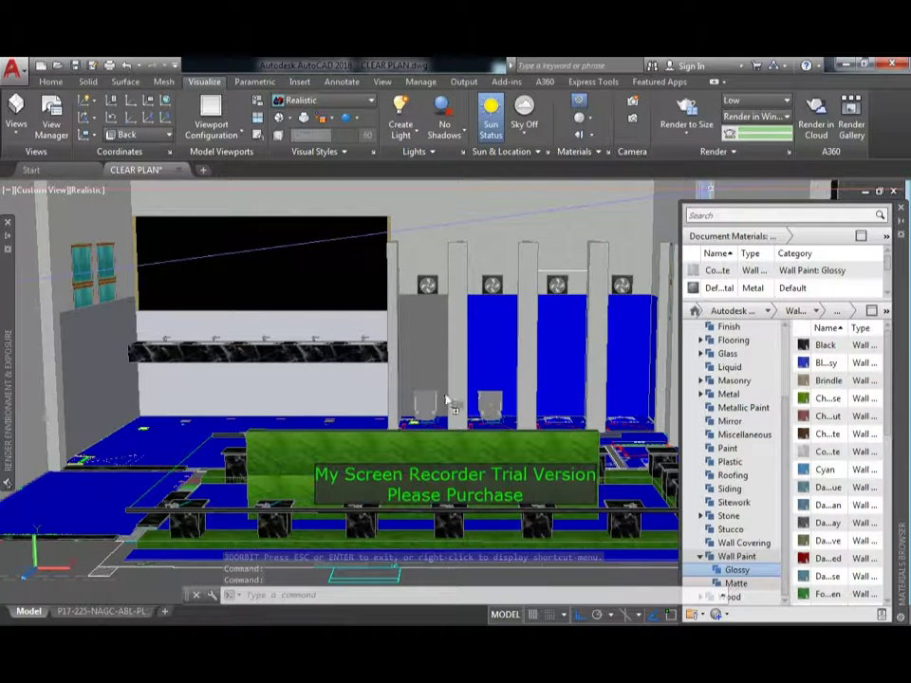
drag(366, 396, 366, 396)
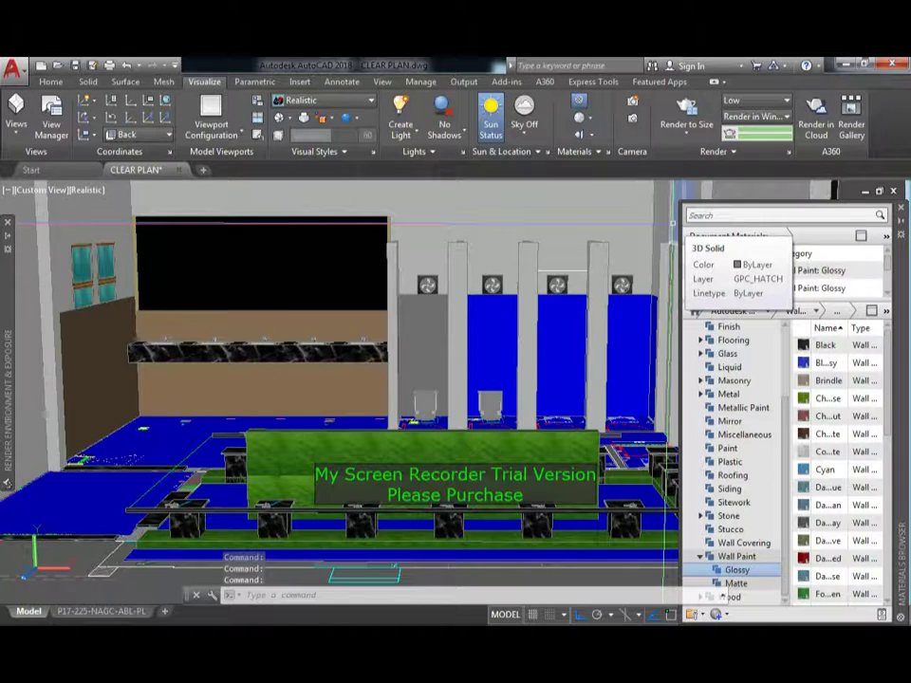
- Select the blue stall back walls and give them the light grey glossy wall paint
shift+middle_drag(432, 342, 432, 342)
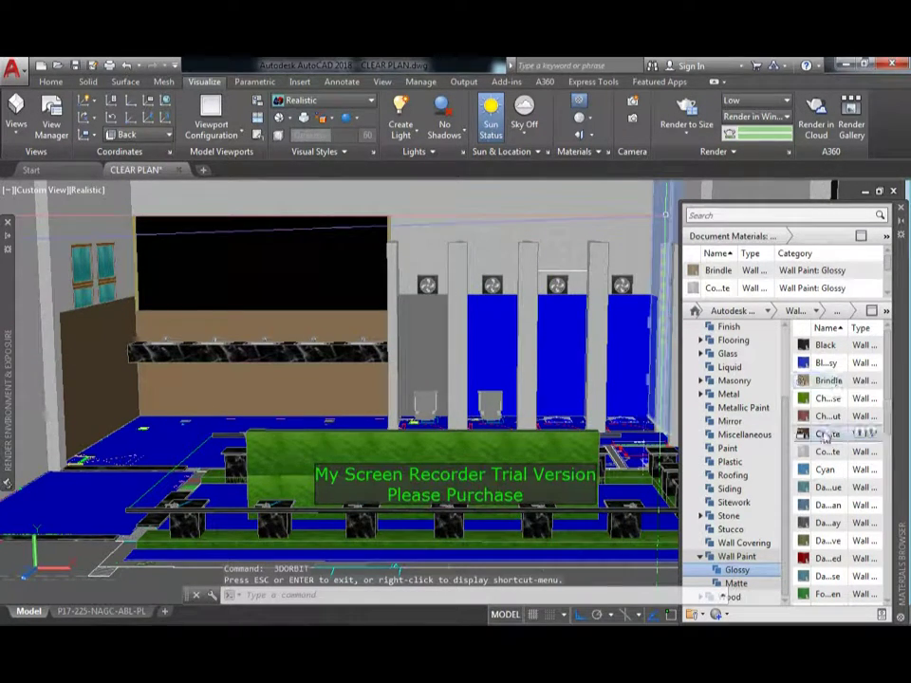
click(492, 366)
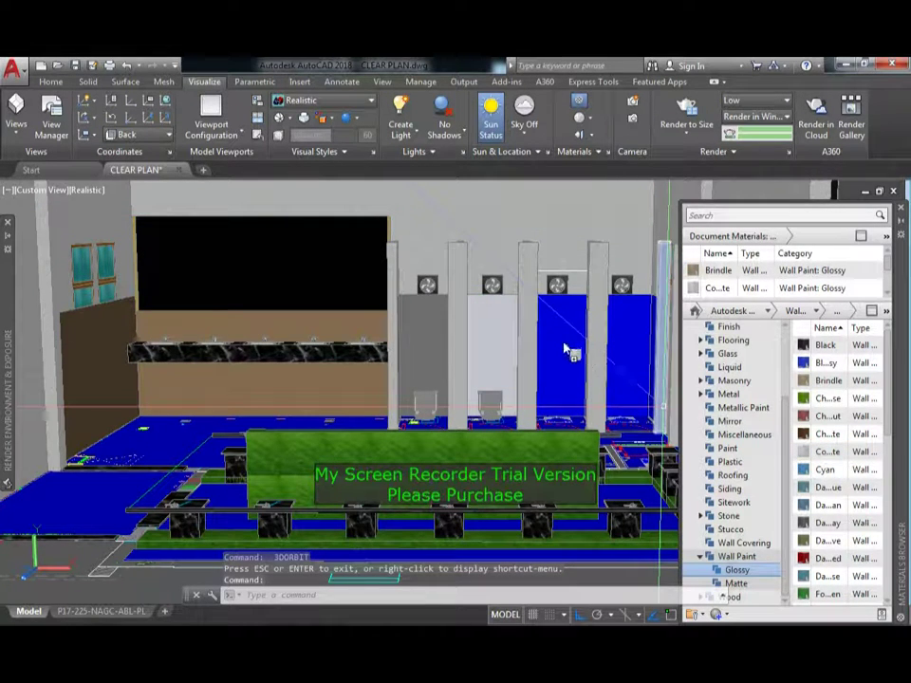
click(568, 351)
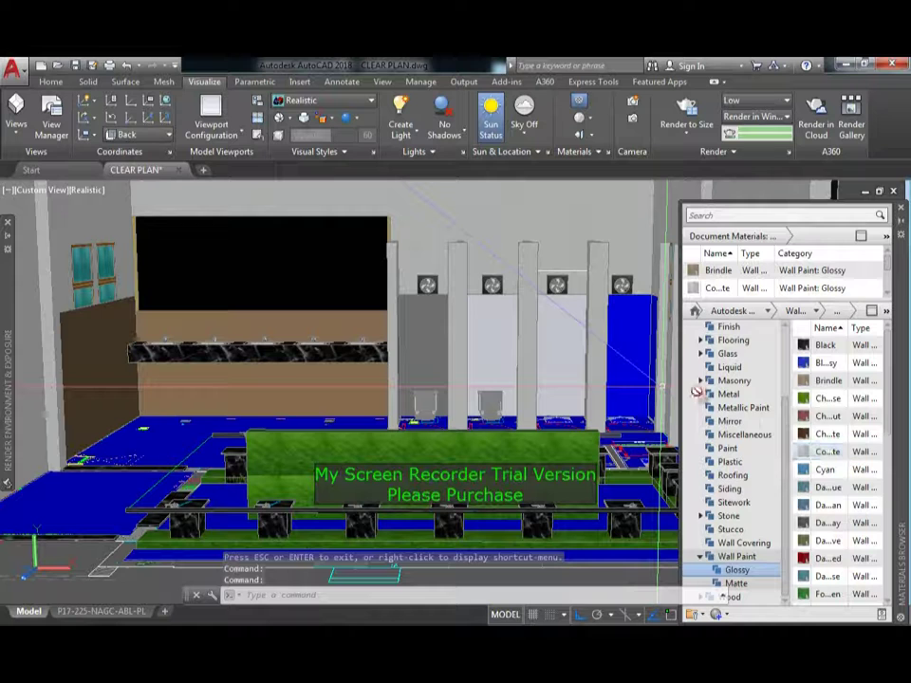
click(642, 346)
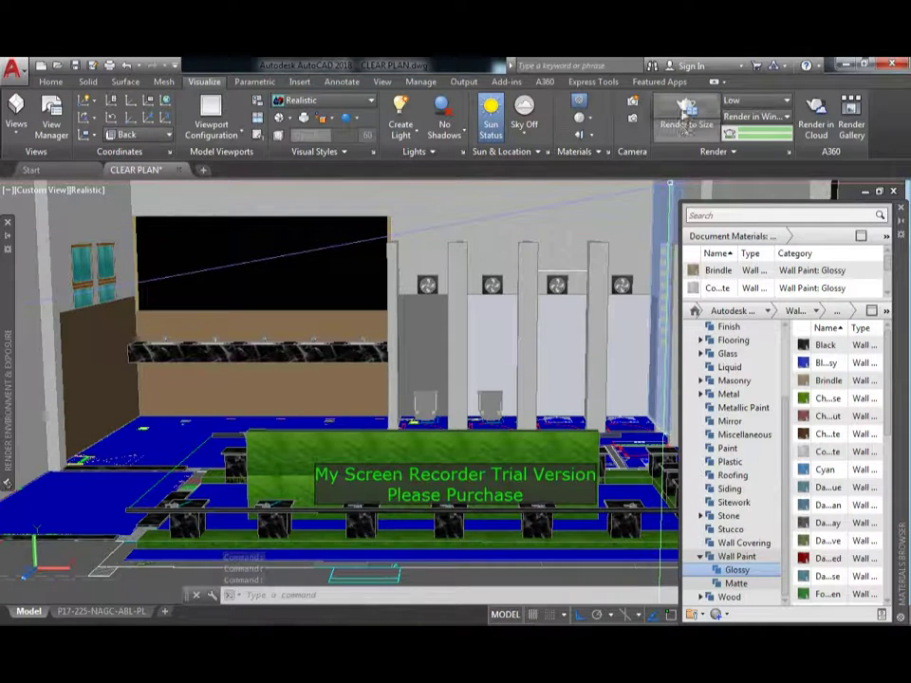
- Raise the render quality preset from Low to Medium
click(759, 101)
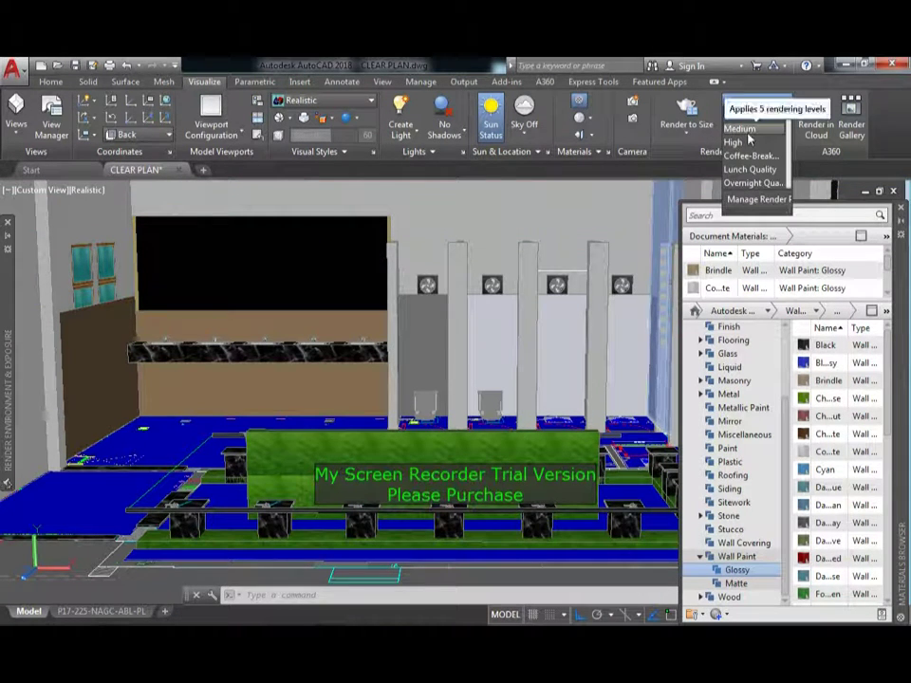
click(745, 114)
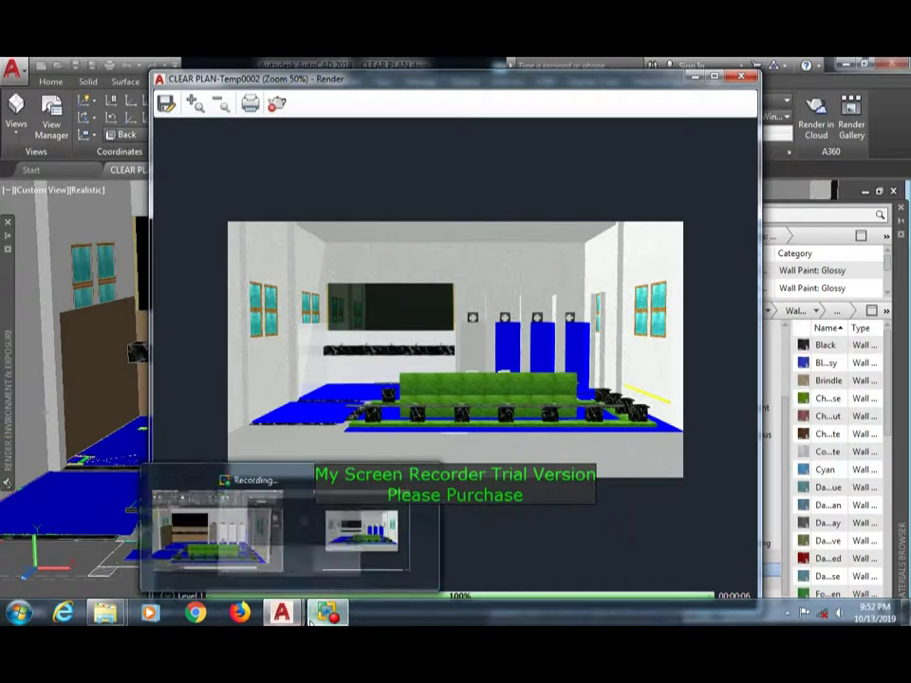
click(309, 621)
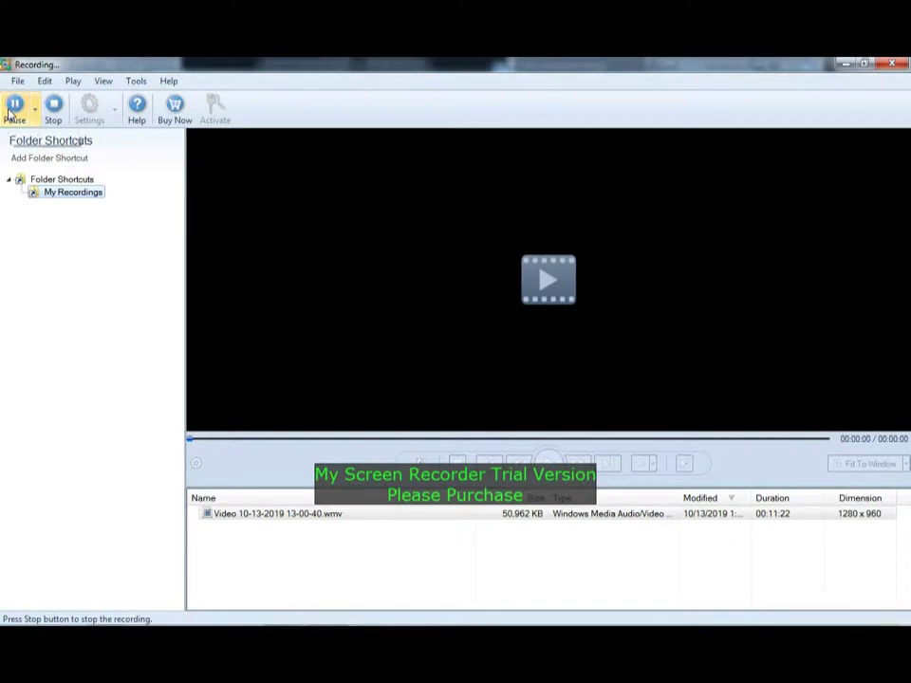
- Render at Medium quality, zoom around the marble stools and green seating, then stop and close the render
click(15, 106)
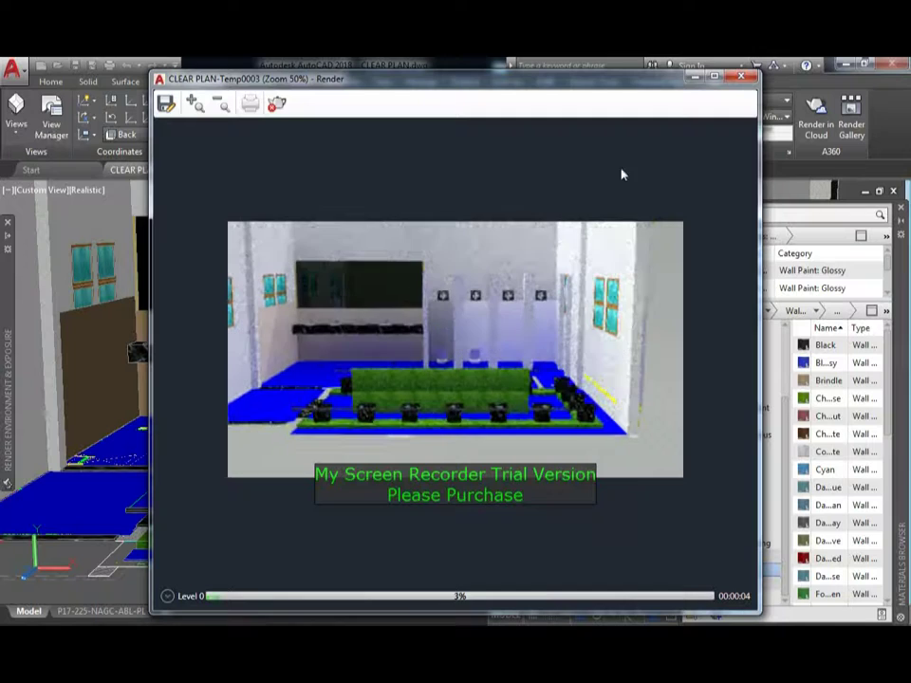
scroll(484, 346, up, 1)
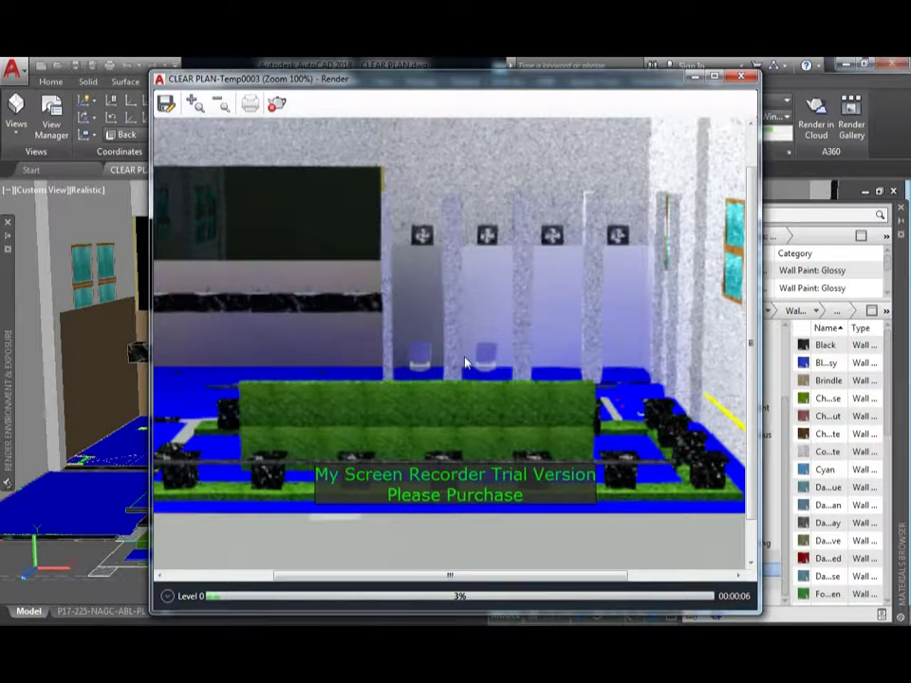
scroll(466, 366, down, 1)
scroll(316, 295, up, 1)
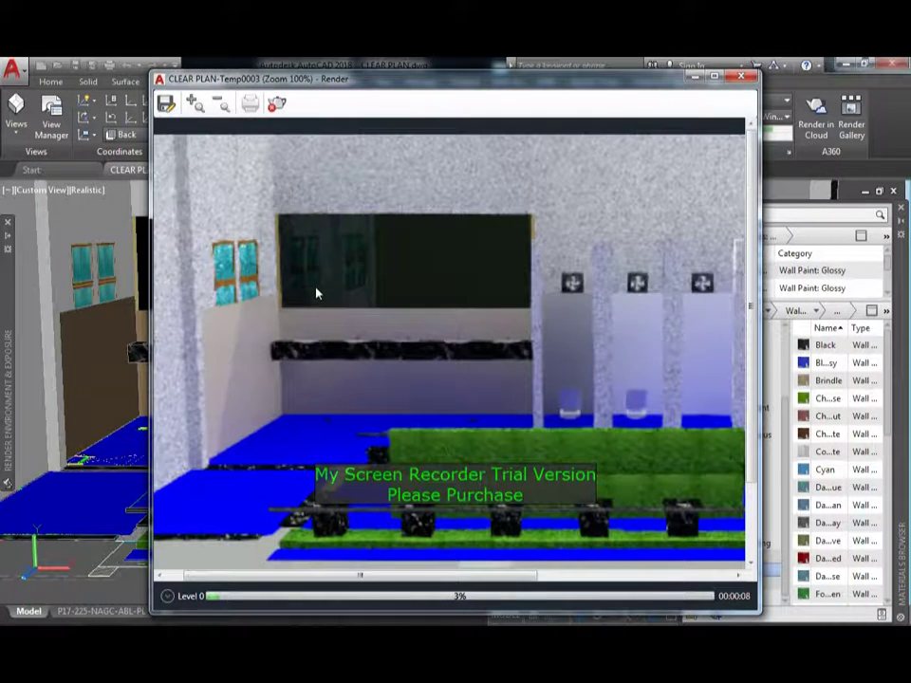
scroll(316, 296, up, 1)
scroll(316, 295, down, 1)
scroll(318, 294, down, 1)
scroll(318, 294, up, 1)
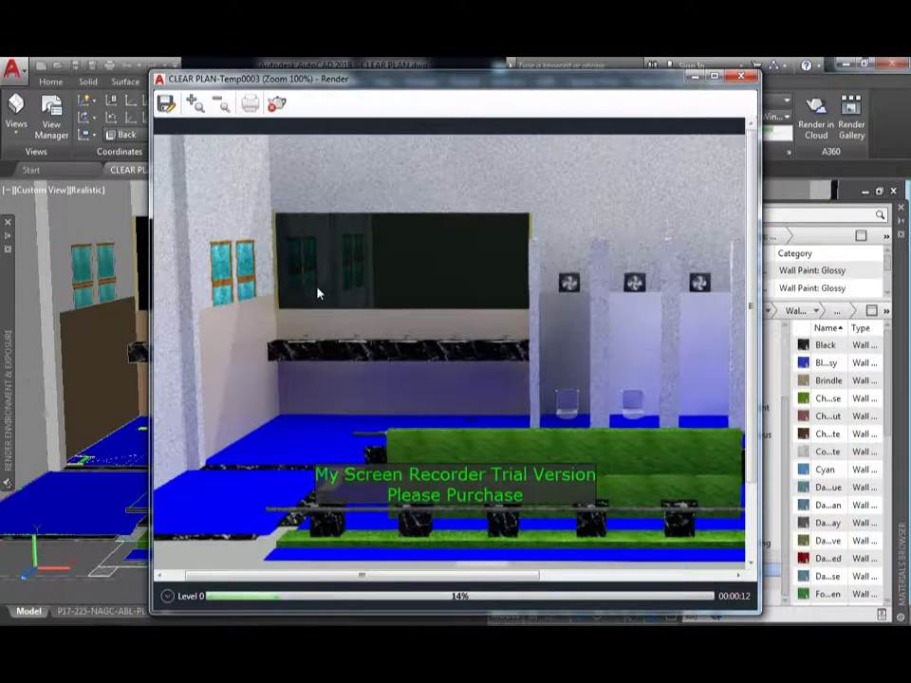
scroll(318, 294, up, 1)
scroll(318, 294, down, 1)
scroll(318, 294, down, 1)
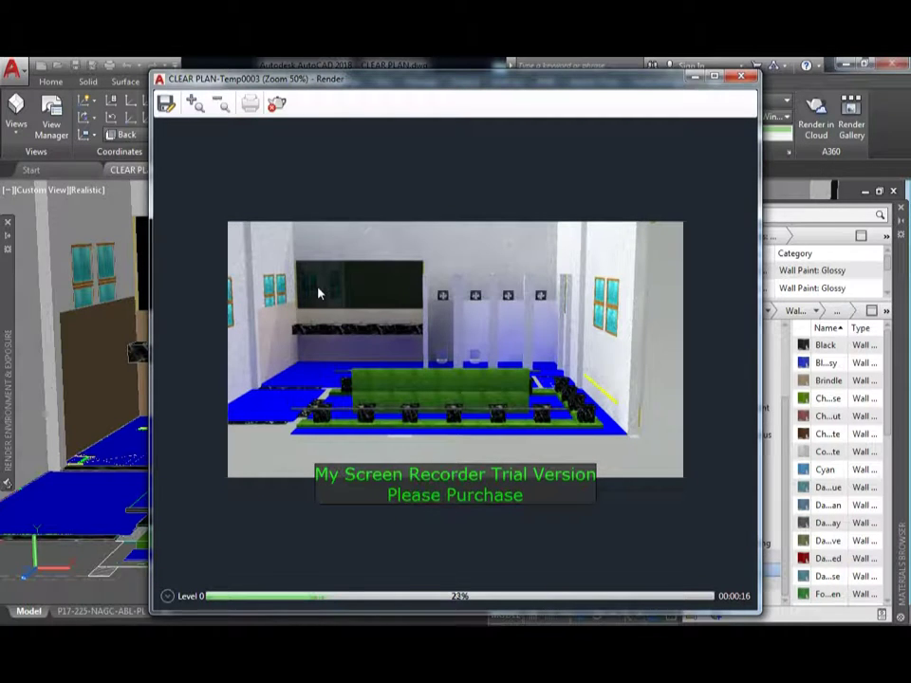
scroll(318, 294, up, 1)
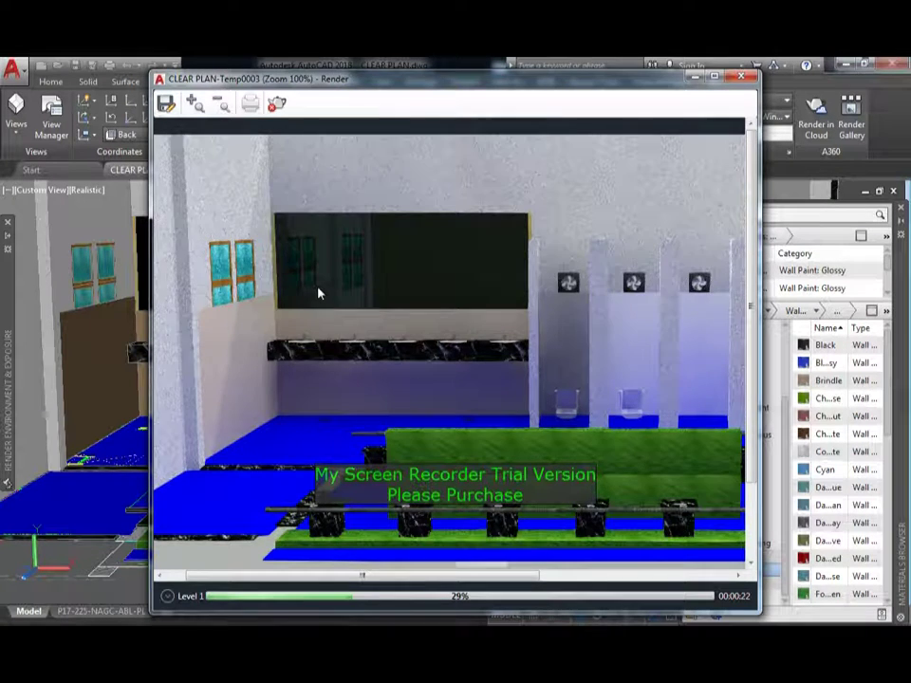
scroll(318, 295, down, 1)
scroll(457, 385, up, 2)
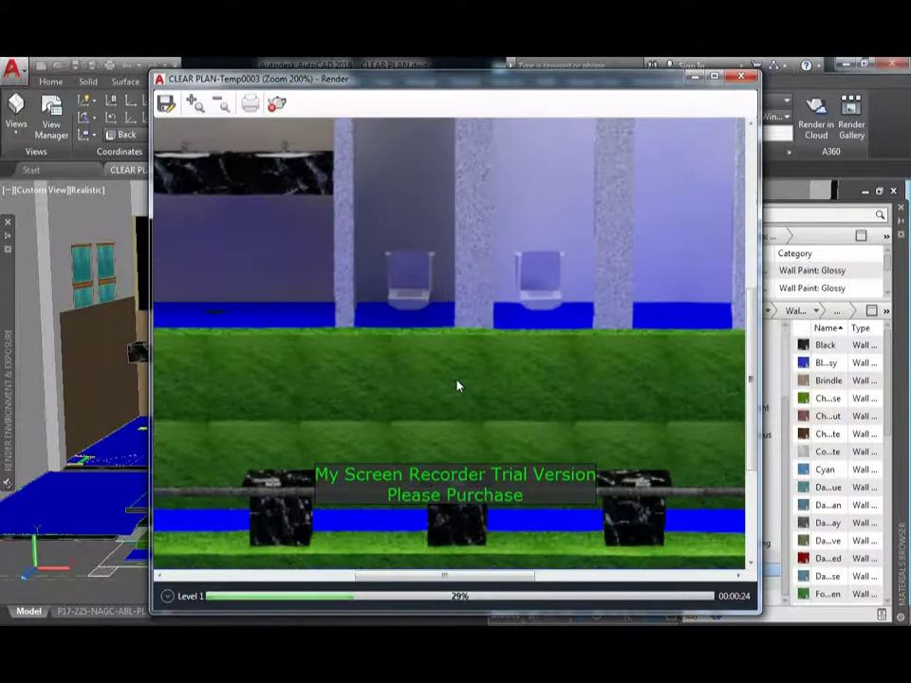
scroll(457, 385, down, 1)
scroll(545, 431, up, 3)
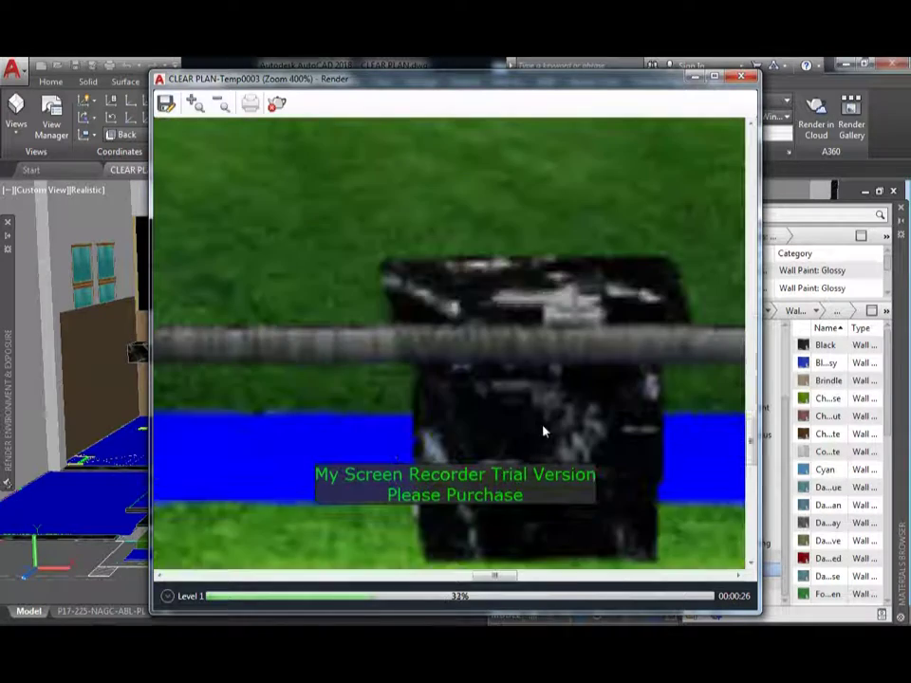
scroll(544, 430, up, 1)
scroll(544, 431, down, 2)
scroll(544, 431, down, 1)
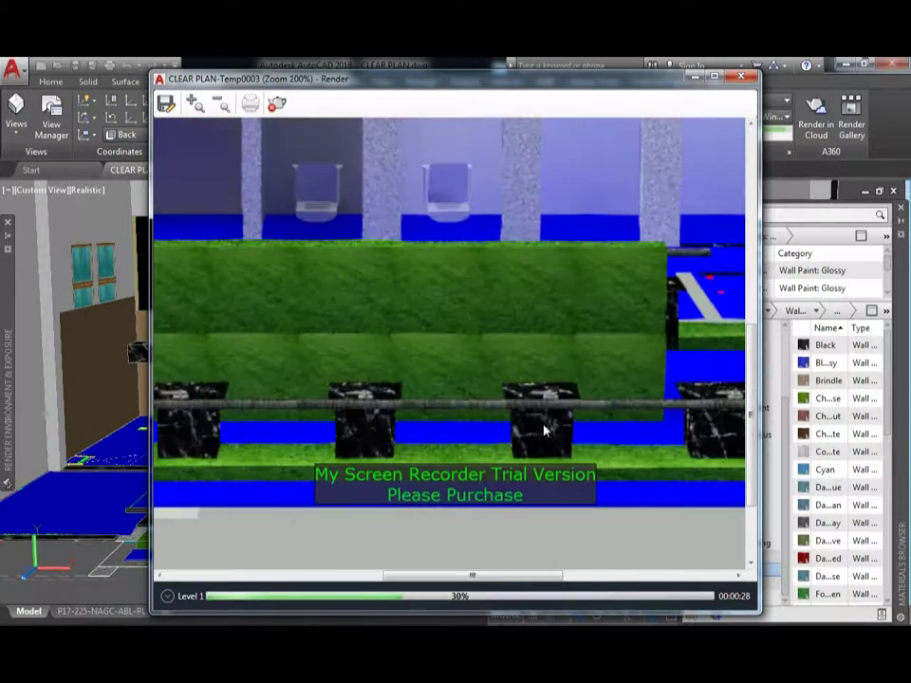
scroll(531, 428, down, 1)
scroll(512, 427, down, 1)
scroll(344, 324, up, 1)
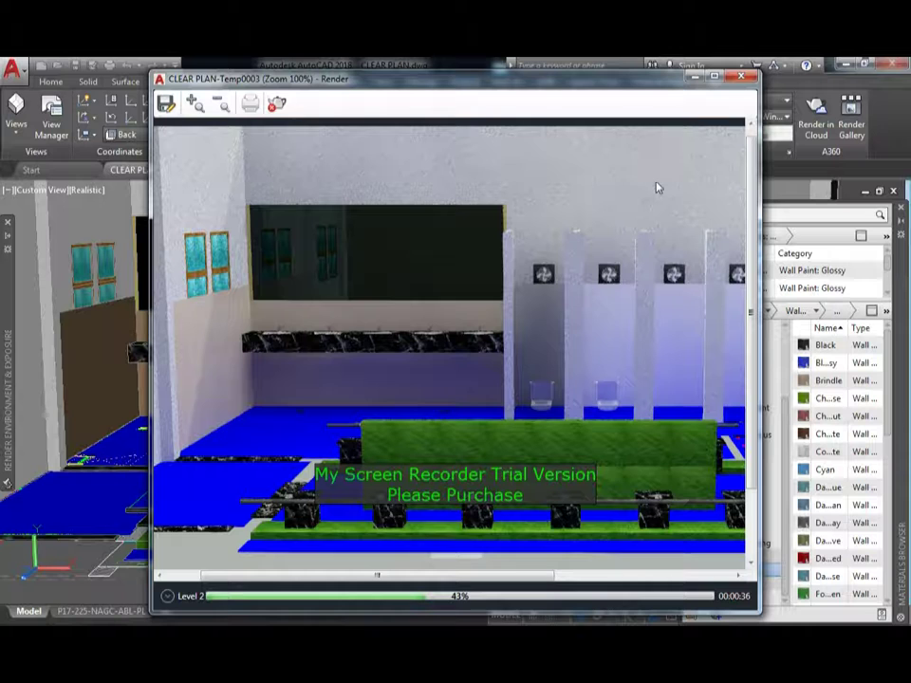
click(742, 78)
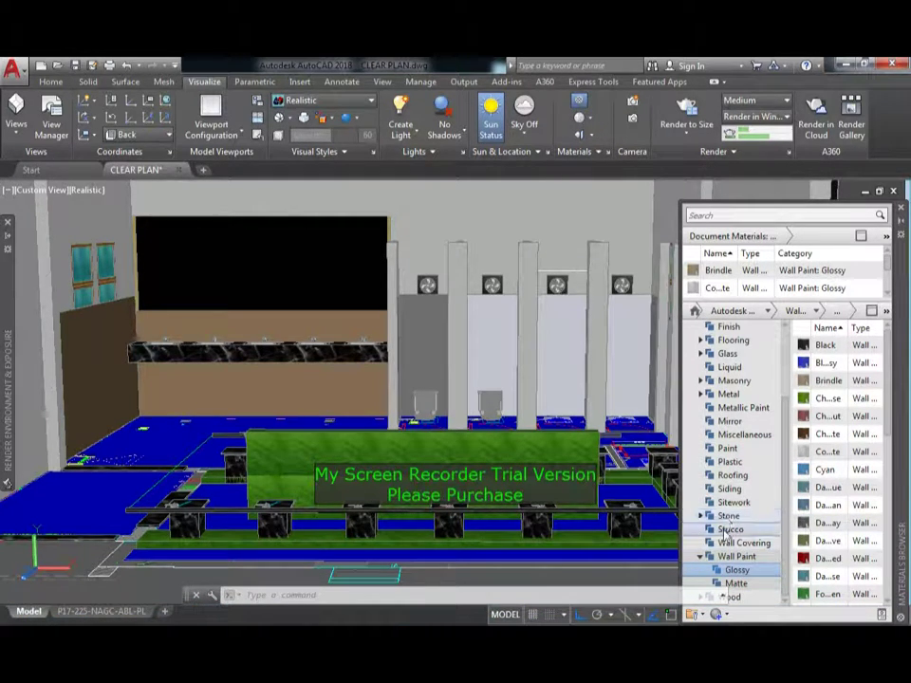
- Show the library's Masonry > Stone materials, passing through Brick, and select the floor slab
click(729, 367)
click(701, 381)
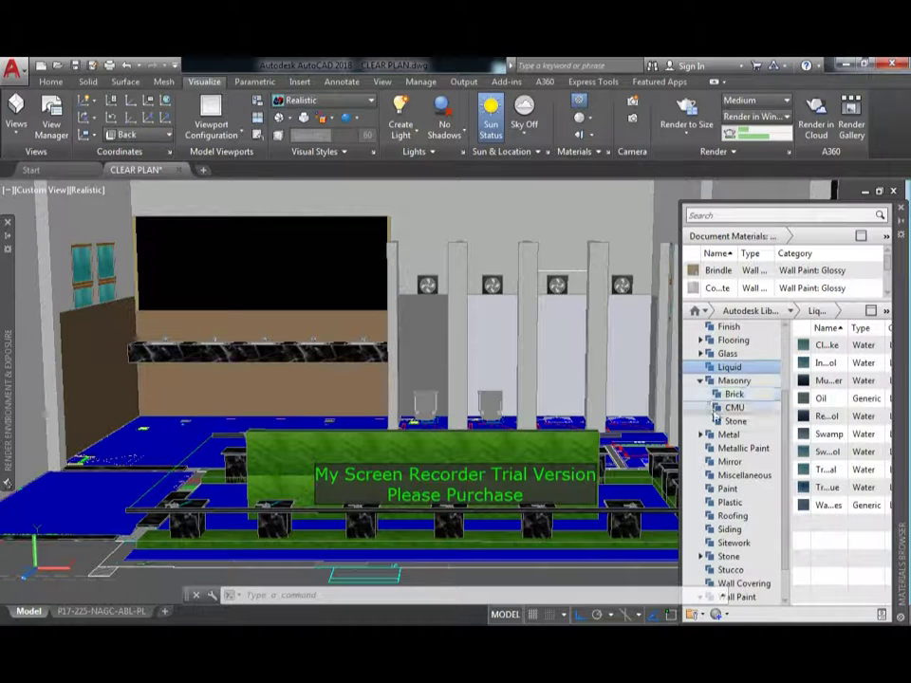
click(735, 395)
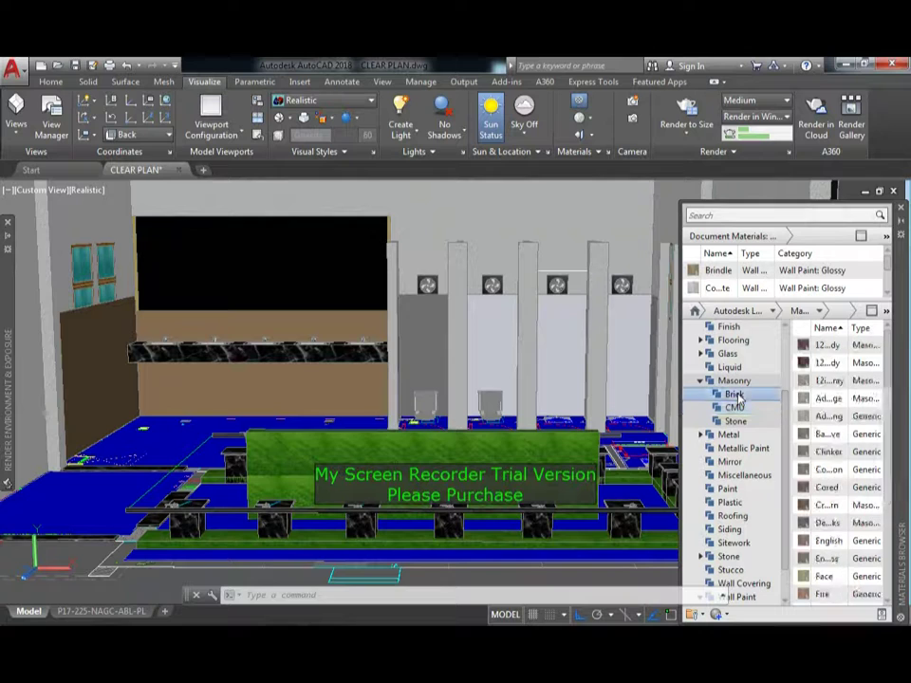
click(738, 422)
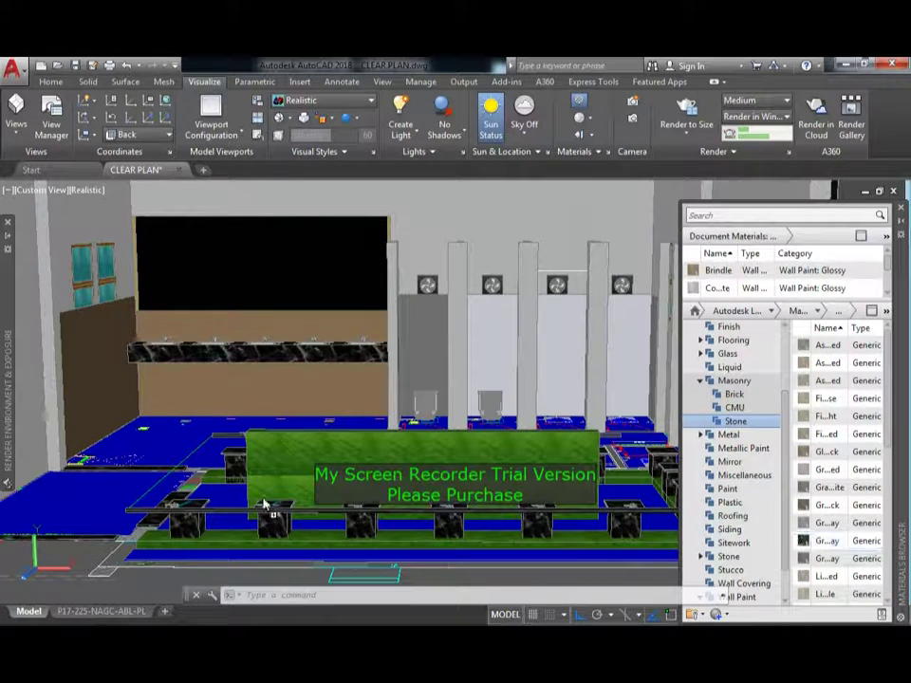
click(204, 418)
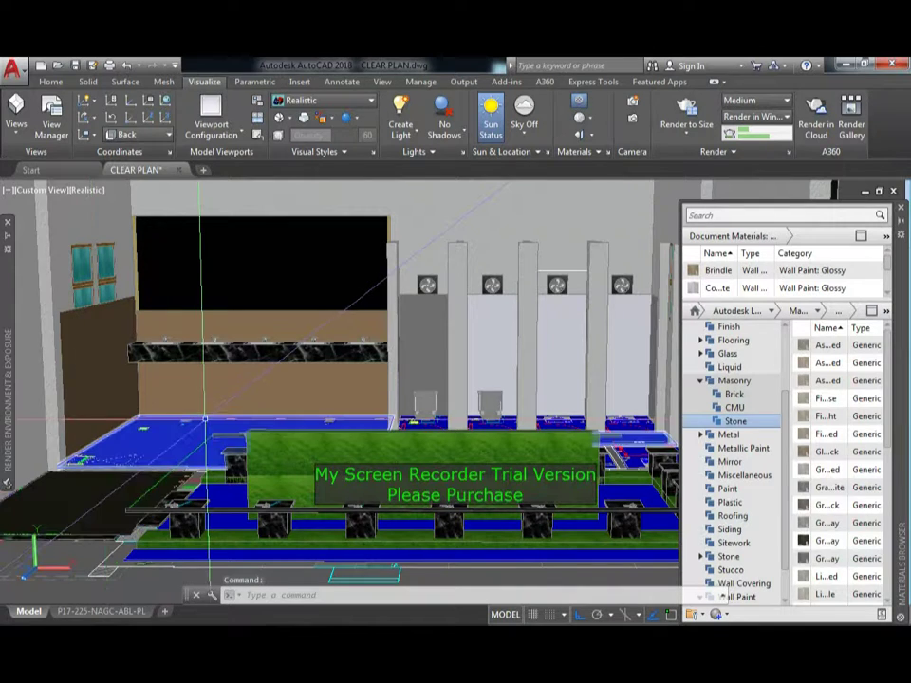
text(ma)
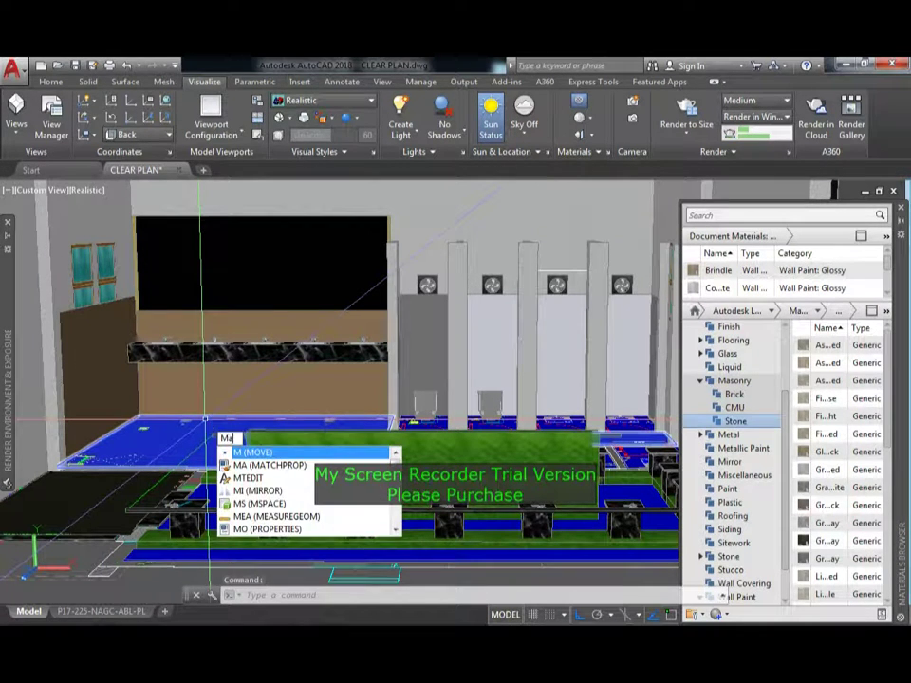
key(Return)
key(Escape)
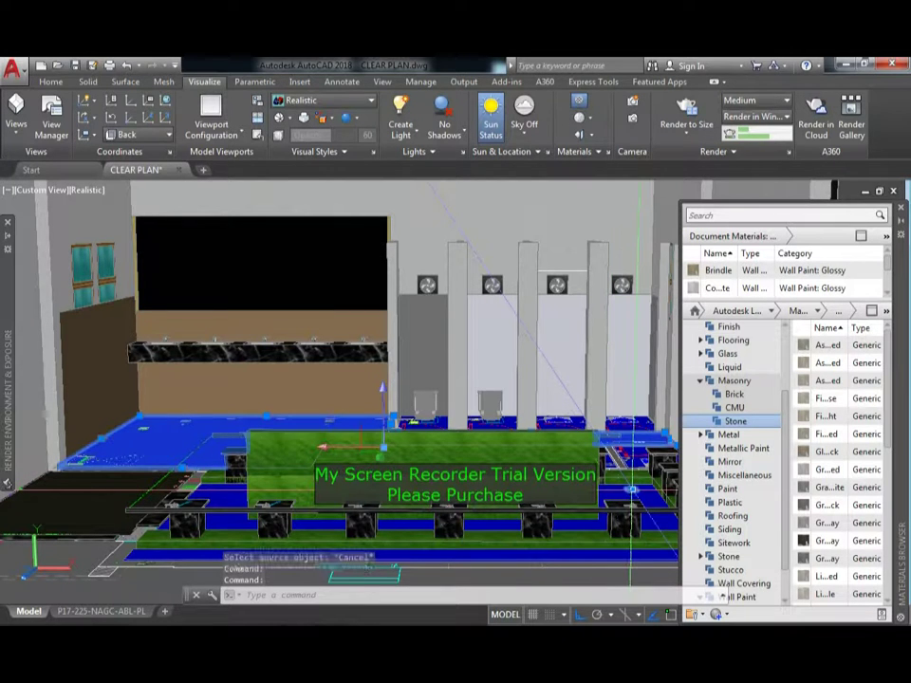
key(Escape)
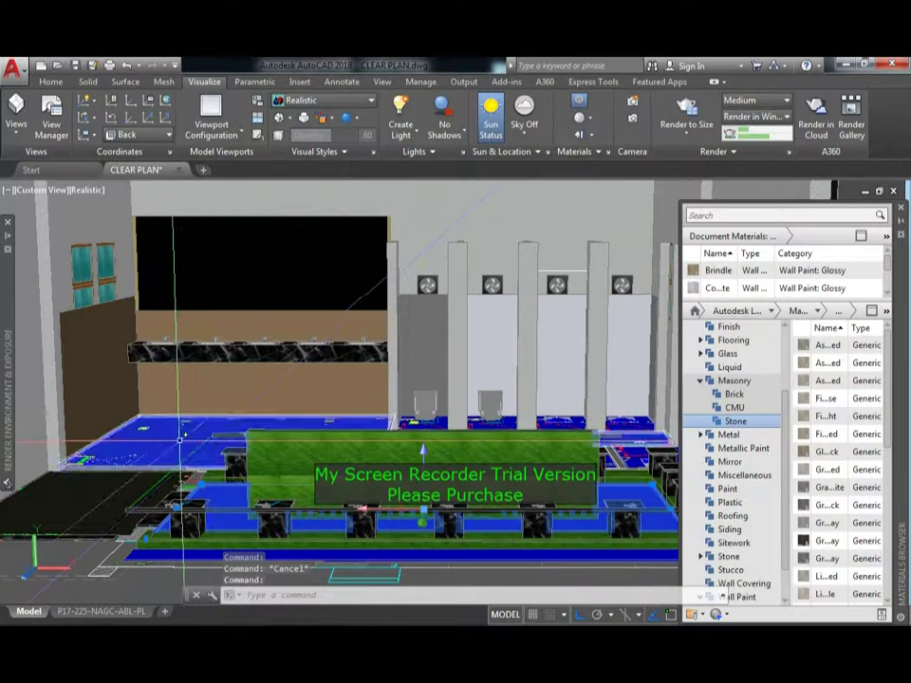
mouse_move(828, 523)
right_click(822, 542)
click(831, 548)
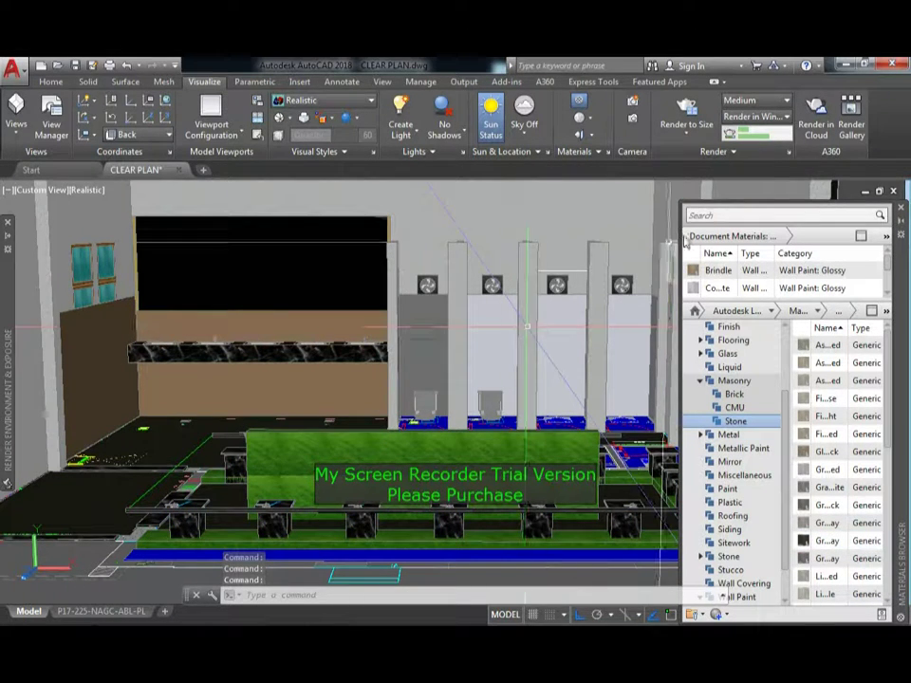
click(755, 100)
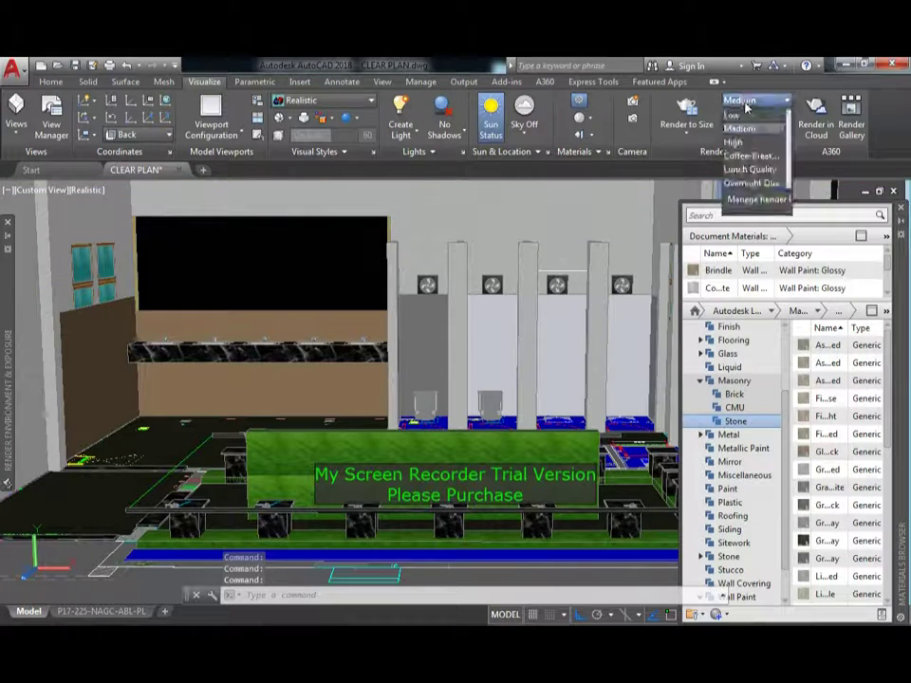
click(750, 130)
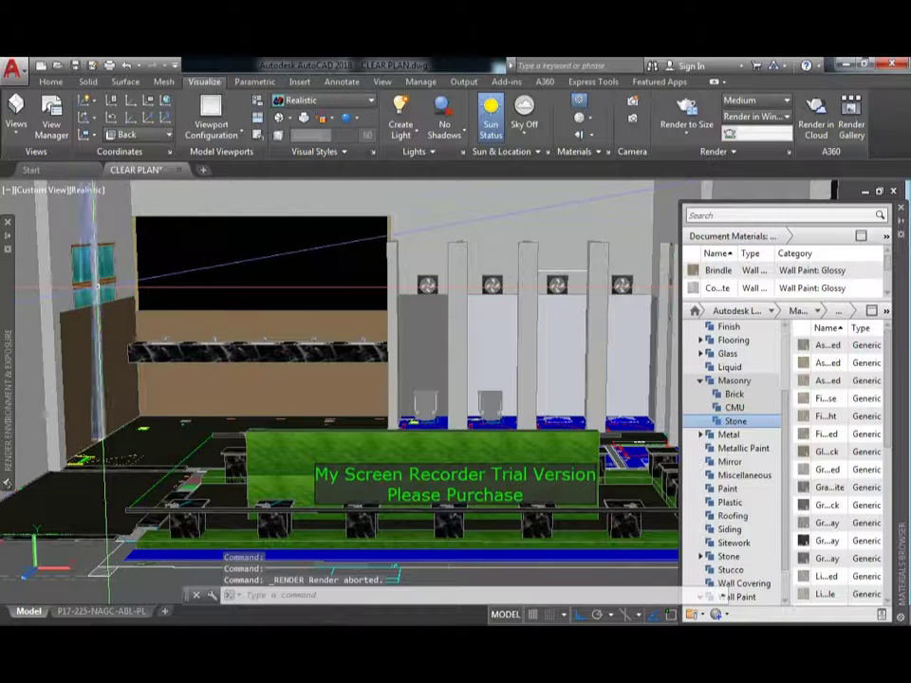
text(z)
key(Return)
click(63, 242)
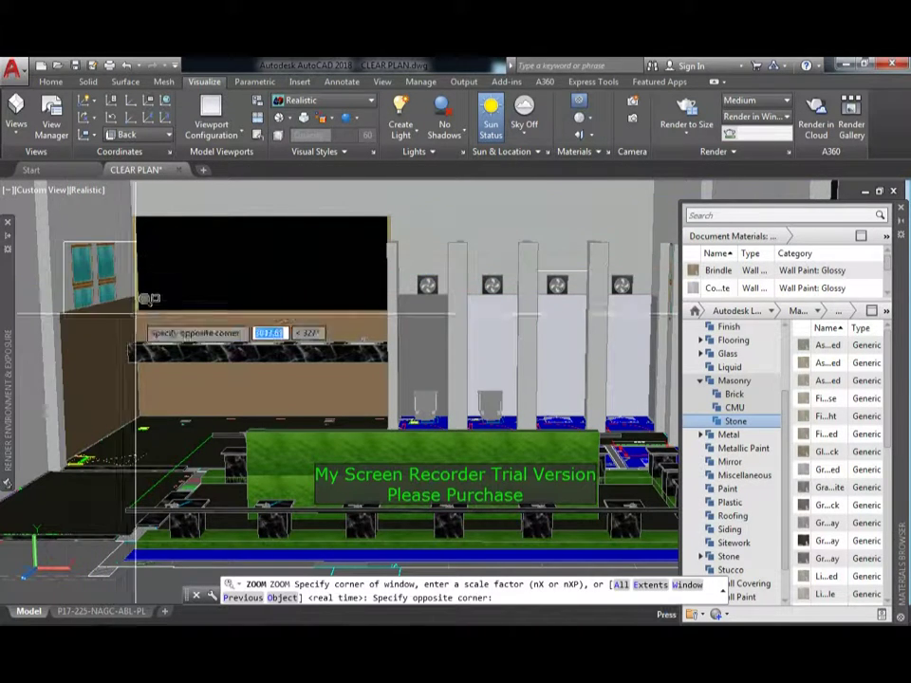
- Zoom in on the marble counter below the mirror and centre it in the view
click(378, 361)
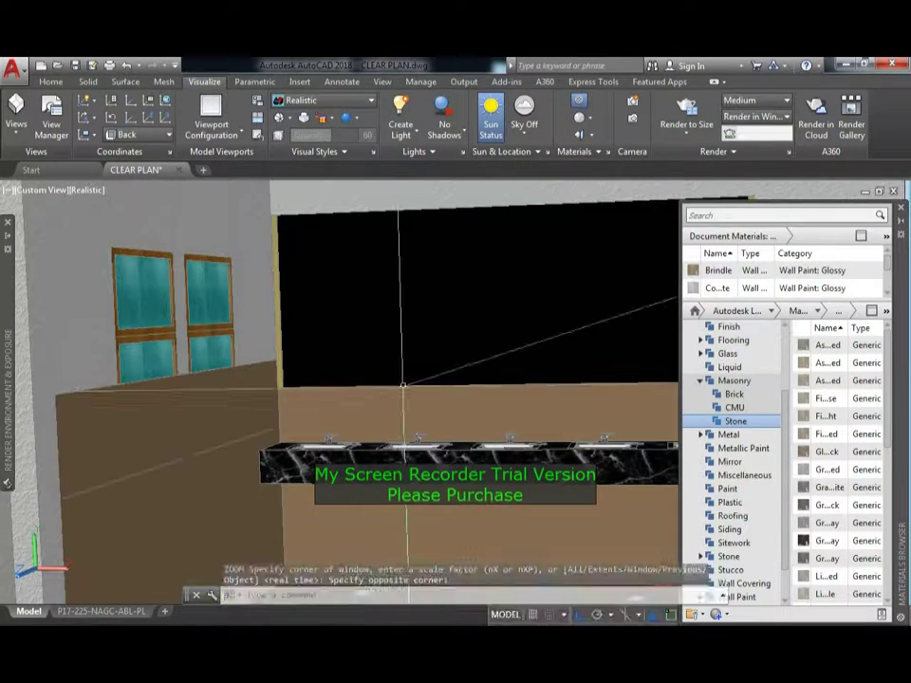
scroll(417, 398, up, 1)
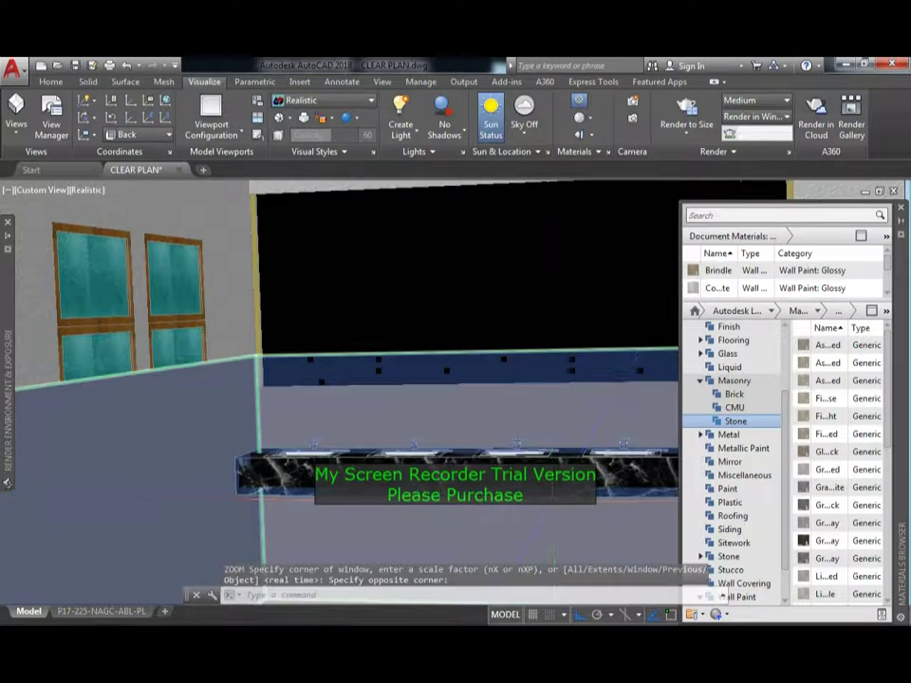
scroll(418, 399, up, 1)
scroll(418, 398, up, 2)
scroll(618, 488, down, 1)
scroll(618, 488, up, 1)
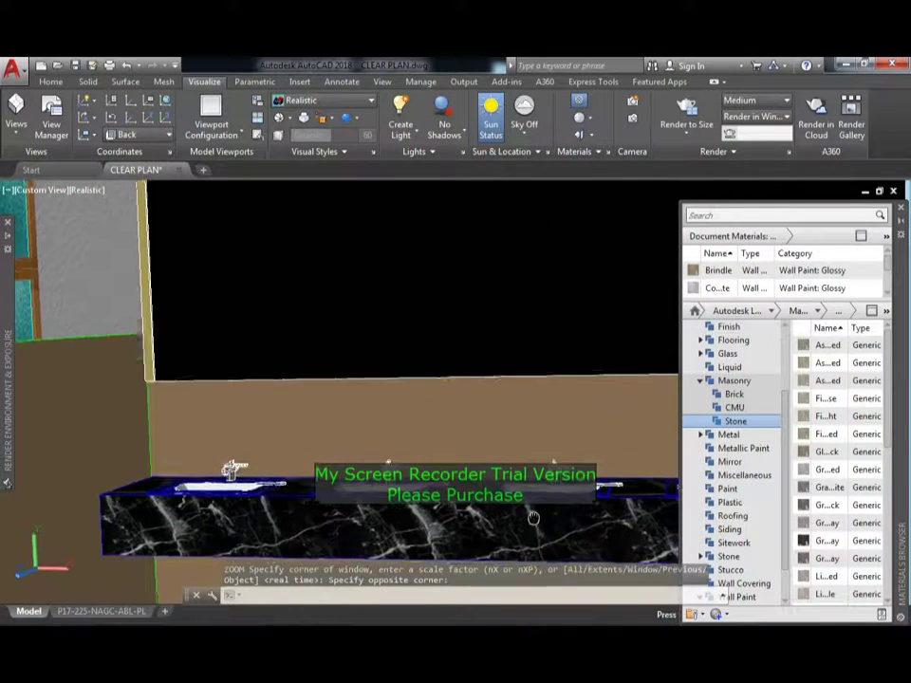
scroll(618, 488, up, 1)
scroll(618, 487, down, 1)
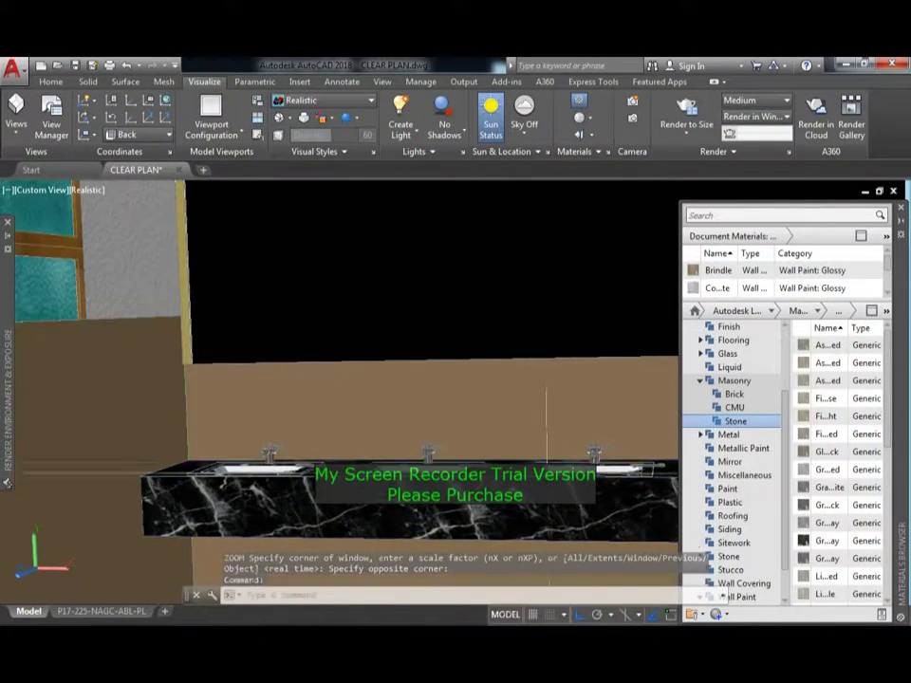
middle_drag(485, 518, 497, 406)
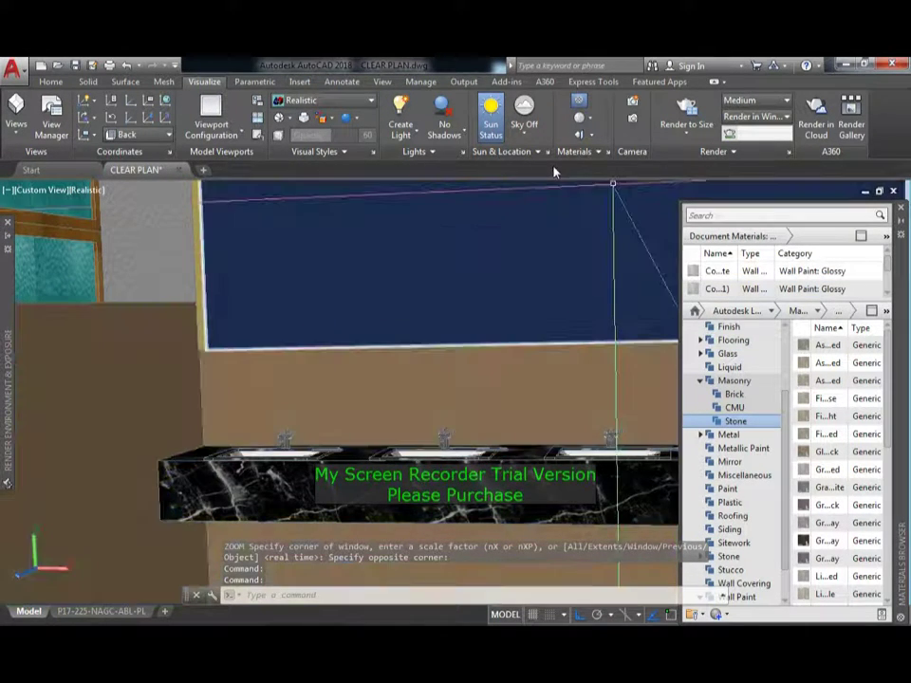
- Render the marble counter close-up with Render to Size and zoom around the result
click(686, 107)
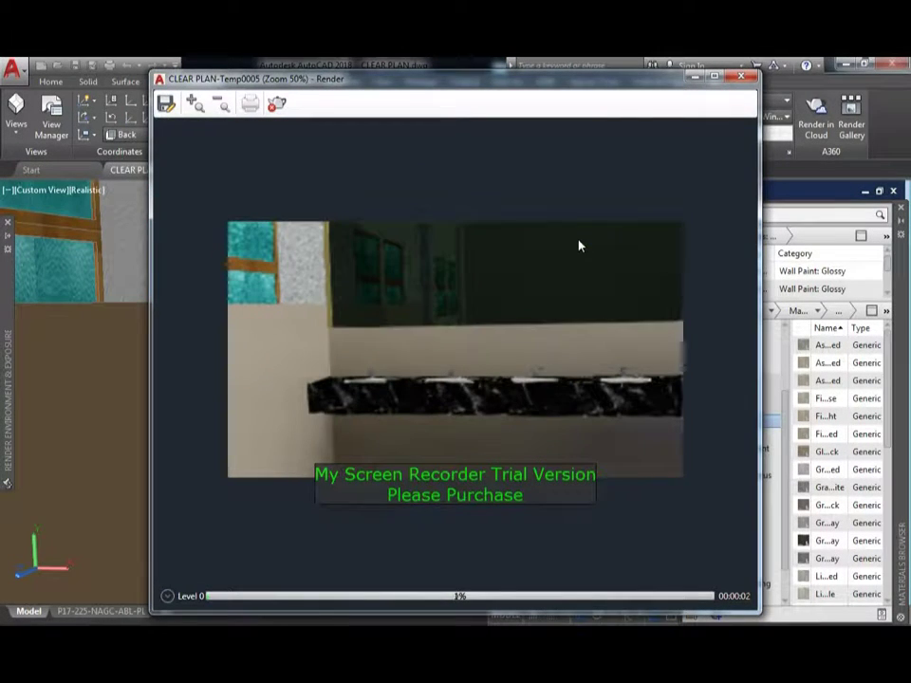
scroll(409, 343, up, 1)
scroll(319, 450, up, 1)
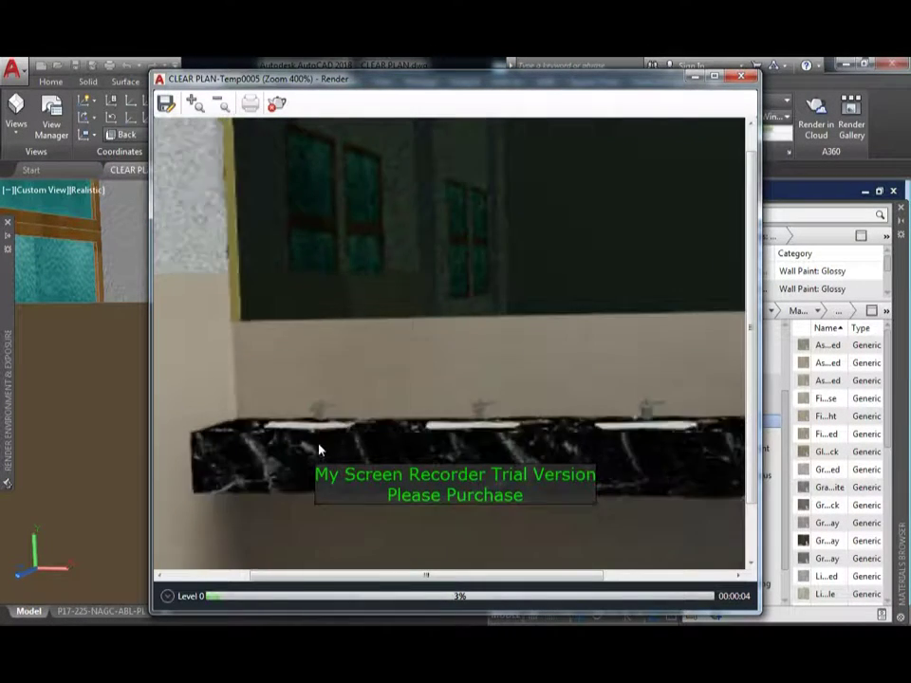
scroll(319, 451, up, 1)
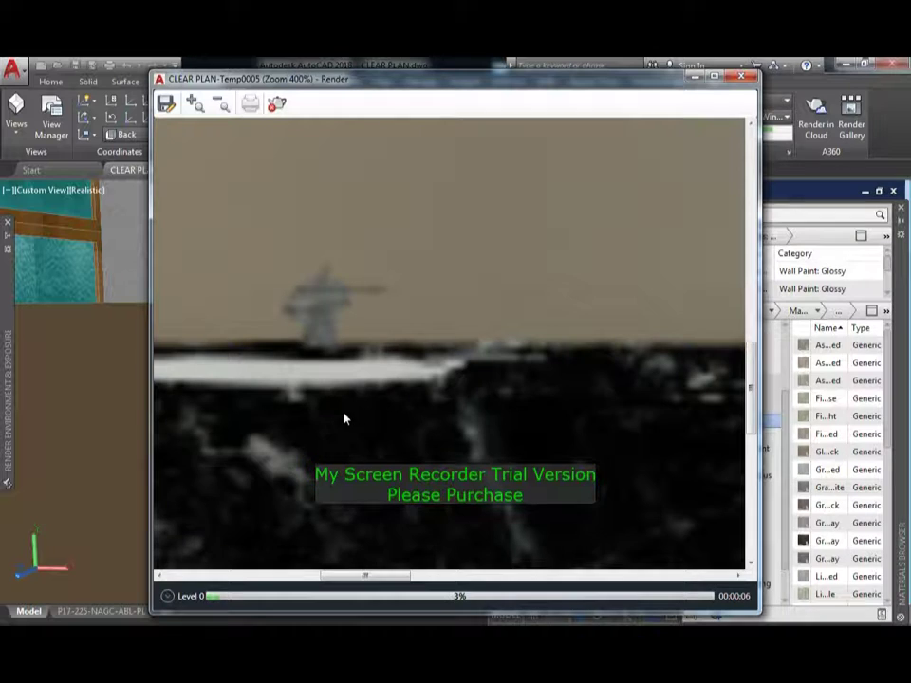
scroll(344, 418, down, 1)
scroll(345, 419, down, 1)
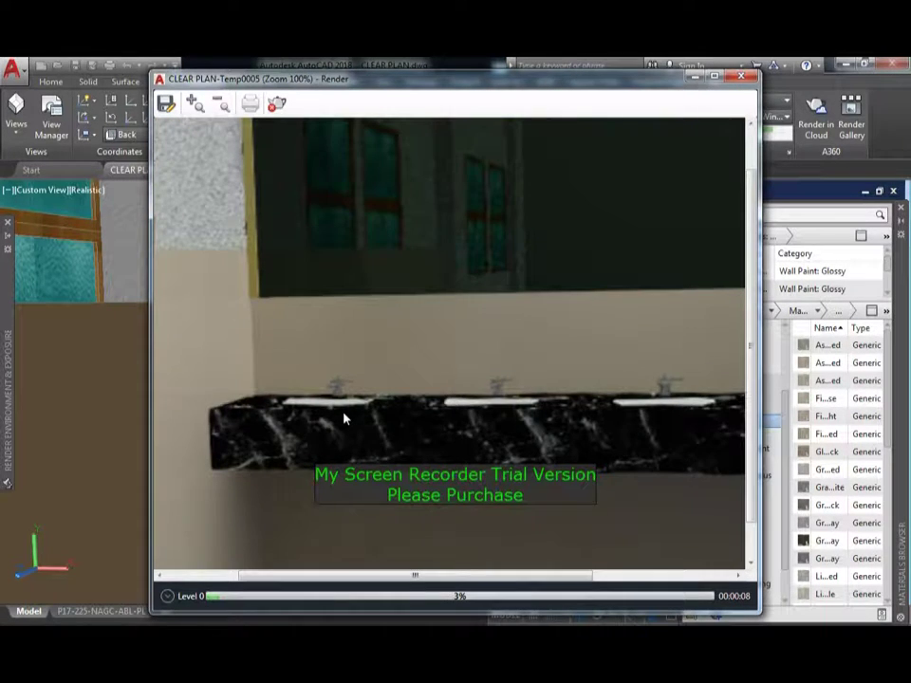
scroll(344, 419, down, 1)
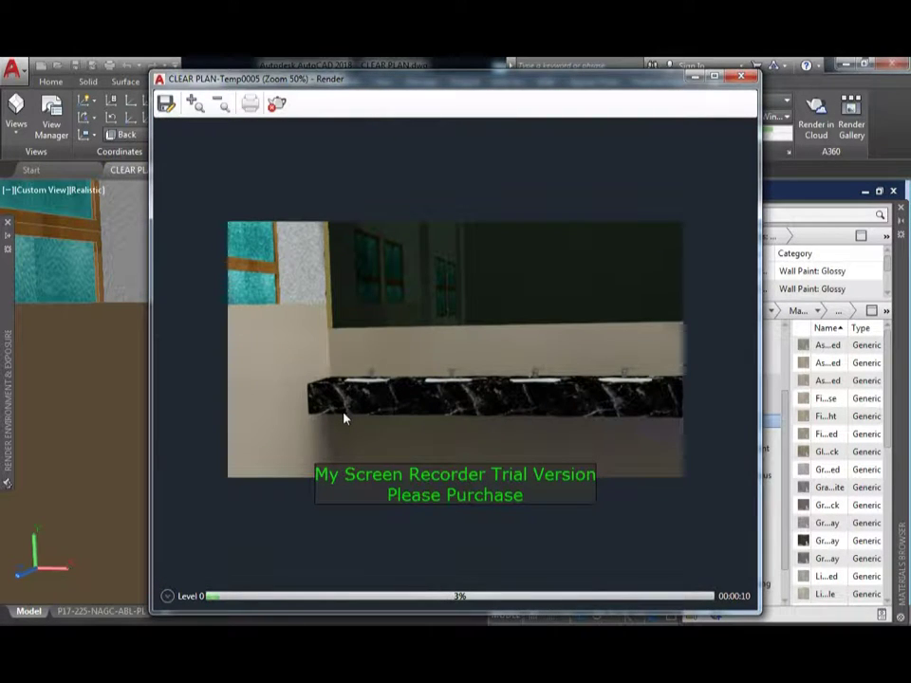
scroll(346, 416, up, 1)
scroll(351, 384, up, 2)
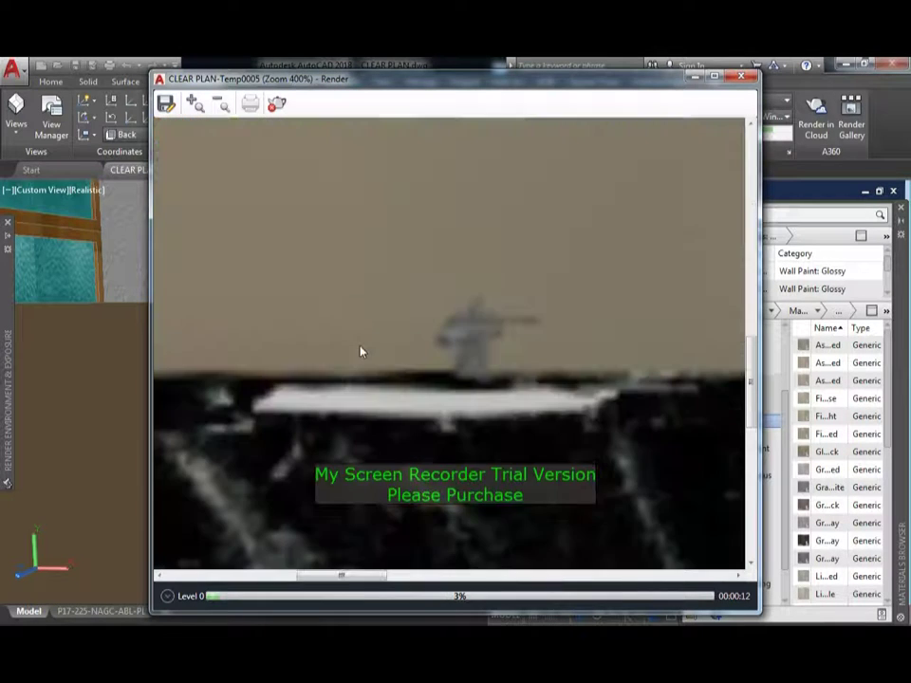
scroll(366, 365, down, 1)
scroll(373, 368, down, 1)
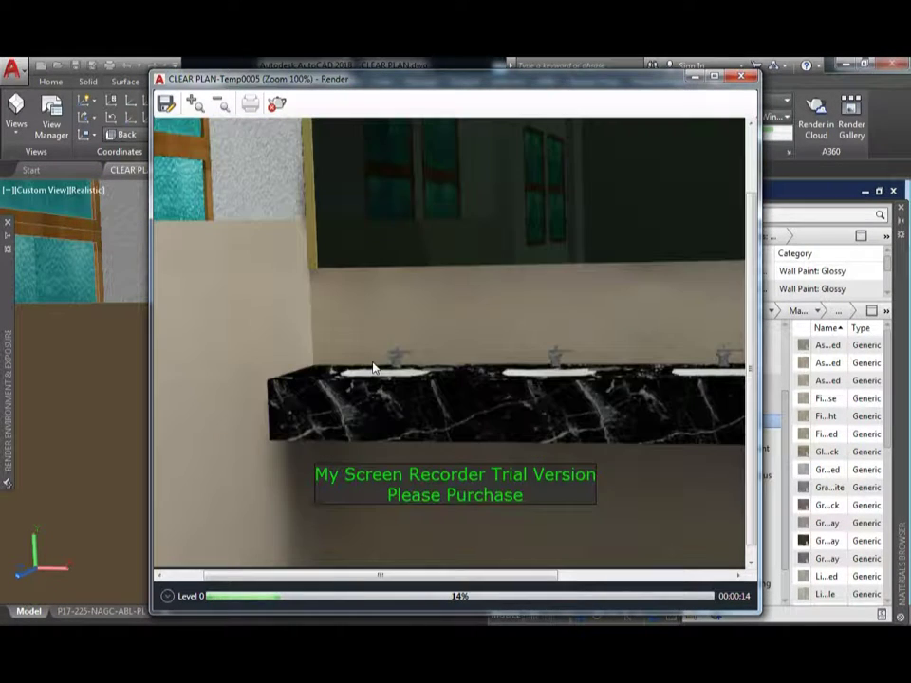
scroll(373, 368, down, 1)
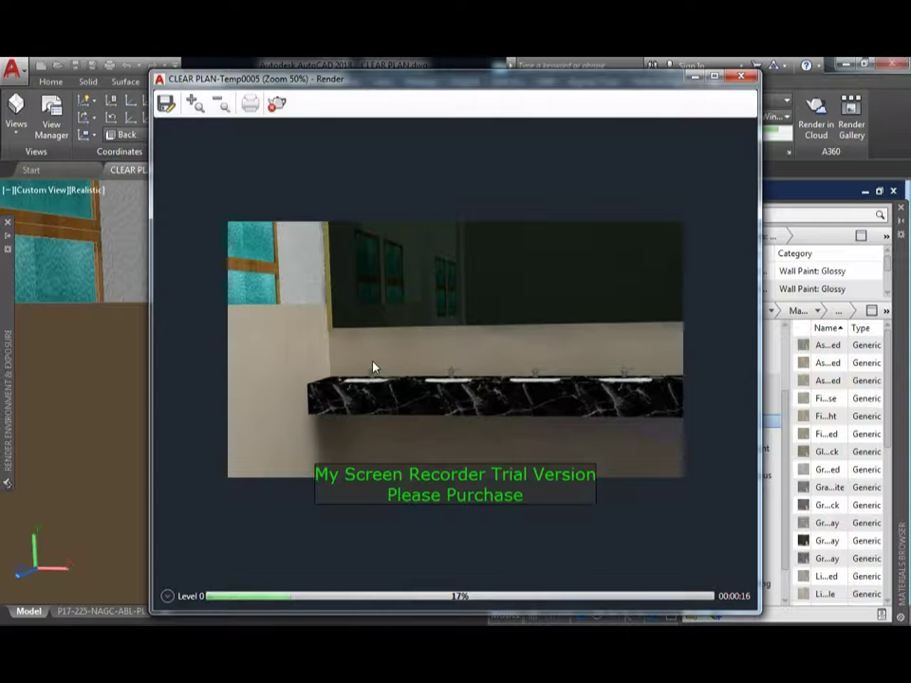
scroll(373, 369, down, 1)
scroll(374, 368, up, 1)
- Close the render, orbit toward the sinks and switch the viewport to parallel projection
click(741, 76)
mouse_move(544, 382)
shift+middle_down()
mouse_move(380, 434)
mouse_move(428, 429)
shift+middle_up()
mouse_move(511, 420)
shift+middle_down()
mouse_move(452, 420)
mouse_move(473, 415)
mouse_move(545, 342)
mouse_move(583, 338)
mouse_move(390, 573)
mouse_move(491, 387)
mouse_move(375, 429)
shift+middle_up()
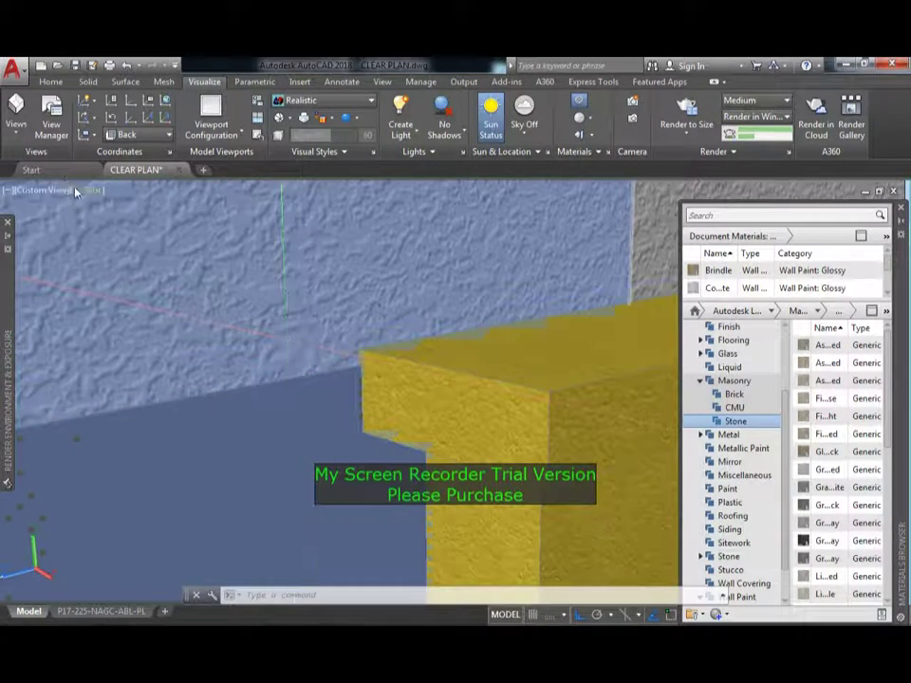
click(38, 190)
click(82, 409)
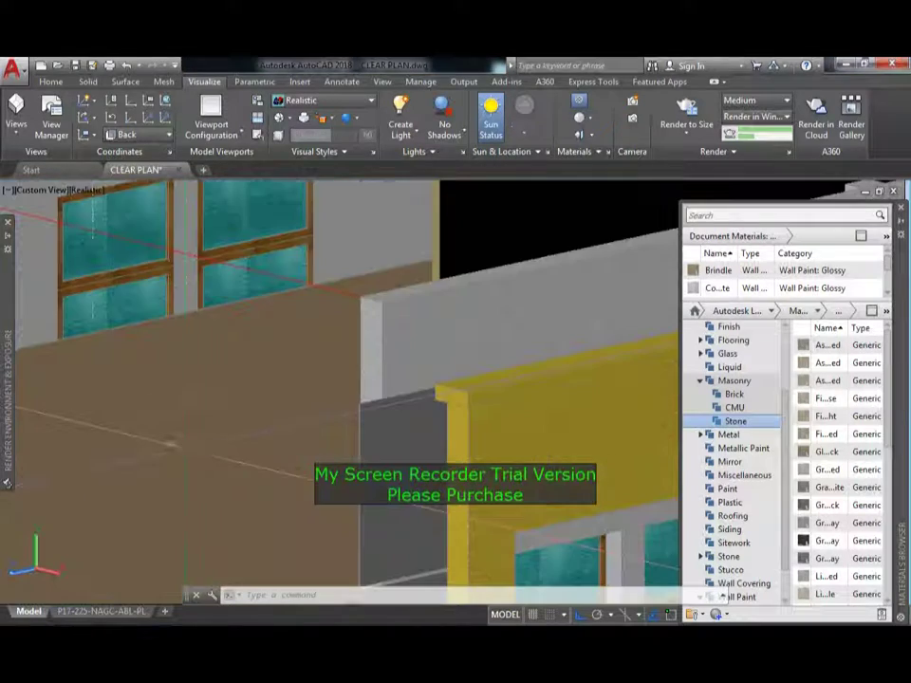
- Frame the left sink and faucet closely and start rendering it
mouse_move(299, 451)
shift+middle_down()
mouse_move(423, 458)
mouse_move(405, 443)
mouse_move(413, 429)
mouse_move(393, 386)
mouse_move(529, 358)
shift+middle_up()
scroll(404, 443, up, 3)
scroll(407, 438, up, 3)
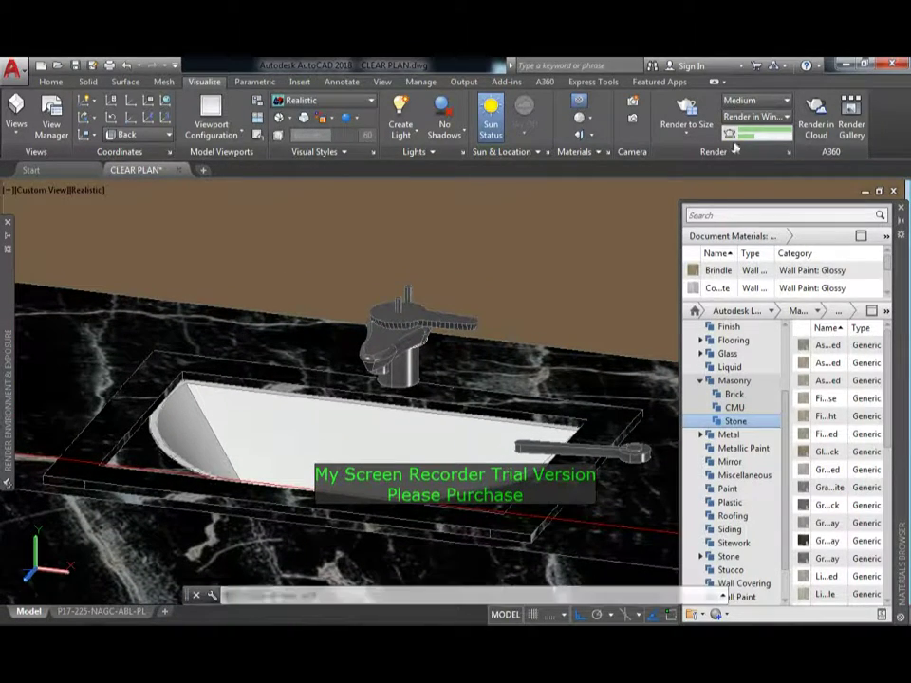
click(695, 112)
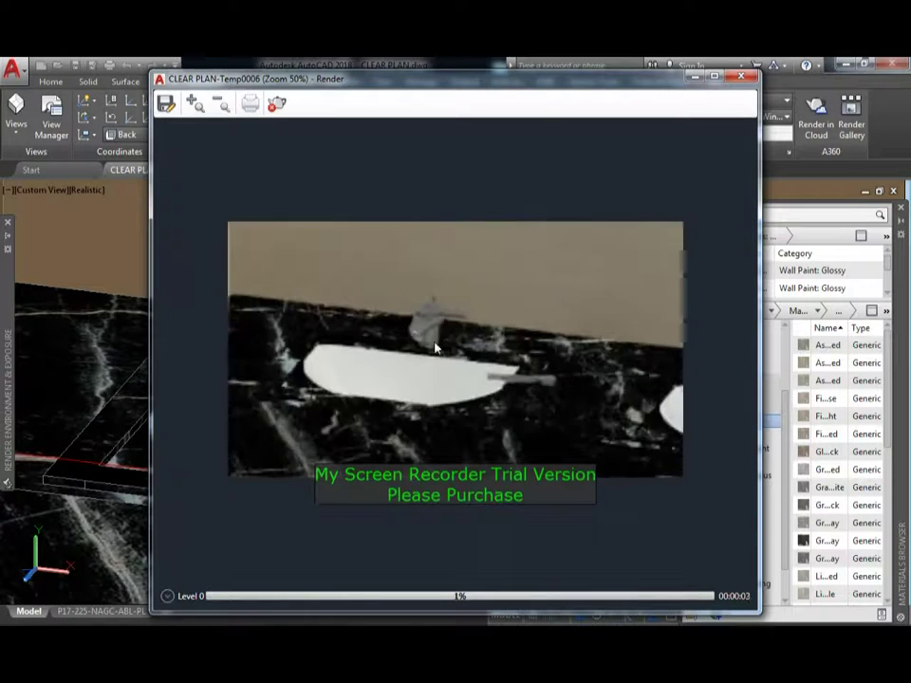
- Inspect the sink and faucet render, snap the window right and restore it, then close it
scroll(435, 348, up, 1)
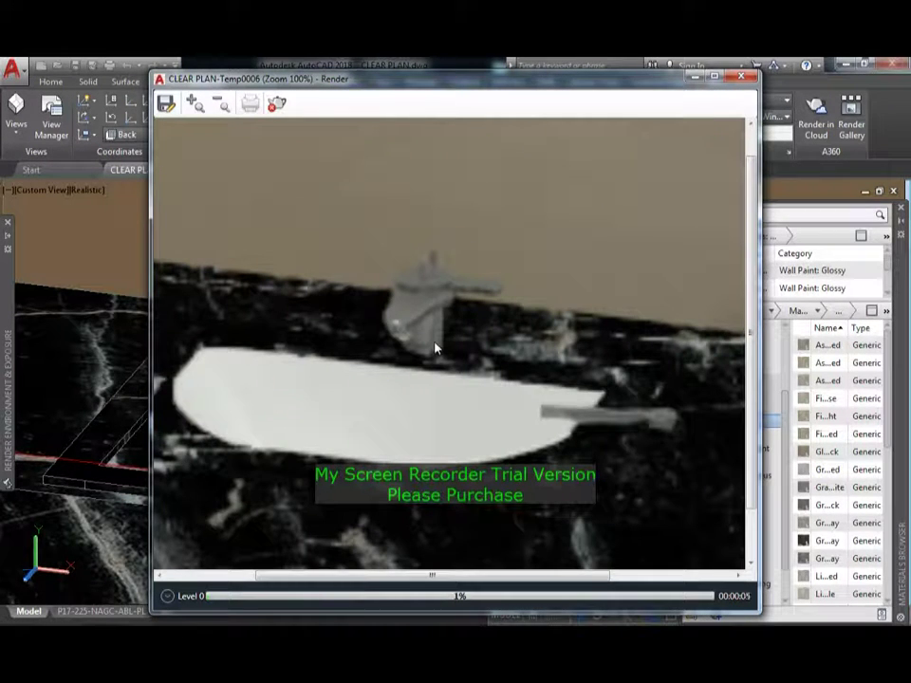
scroll(434, 349, down, 1)
scroll(438, 353, down, 1)
scroll(441, 357, up, 2)
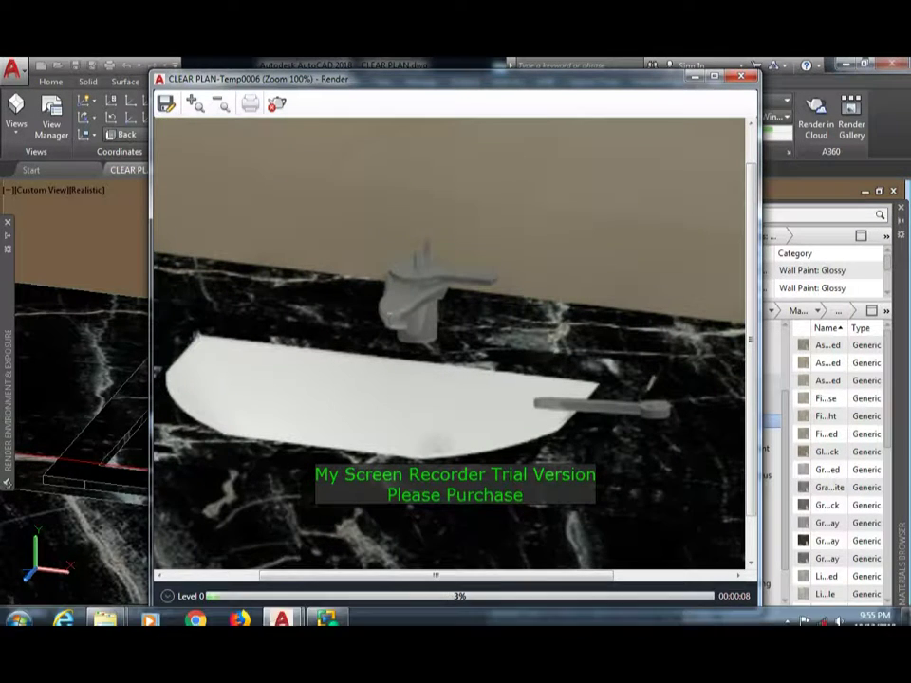
mouse_move(326, 613)
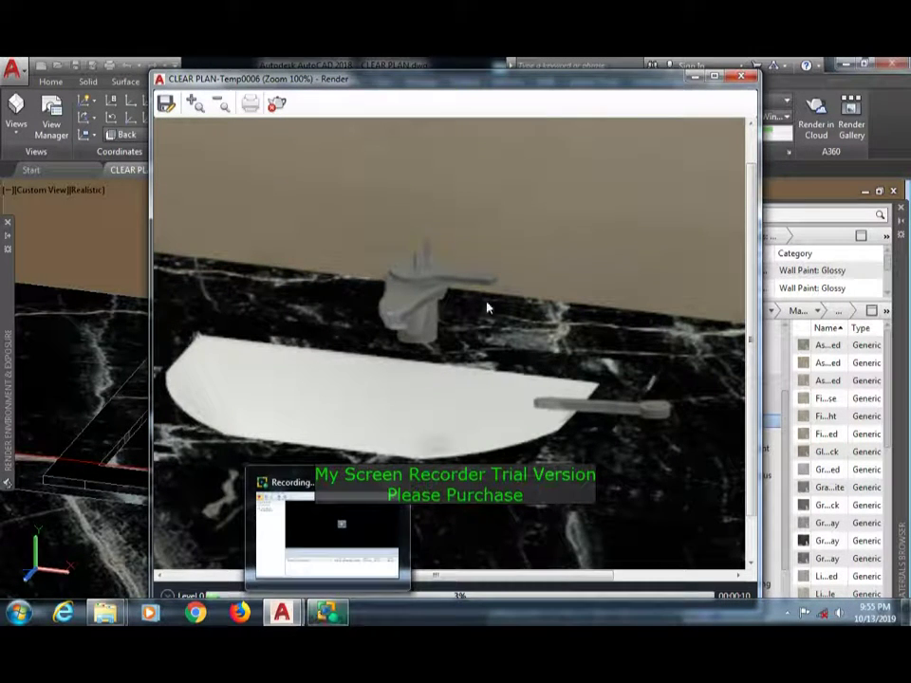
scroll(474, 388, up, 1)
scroll(476, 387, down, 2)
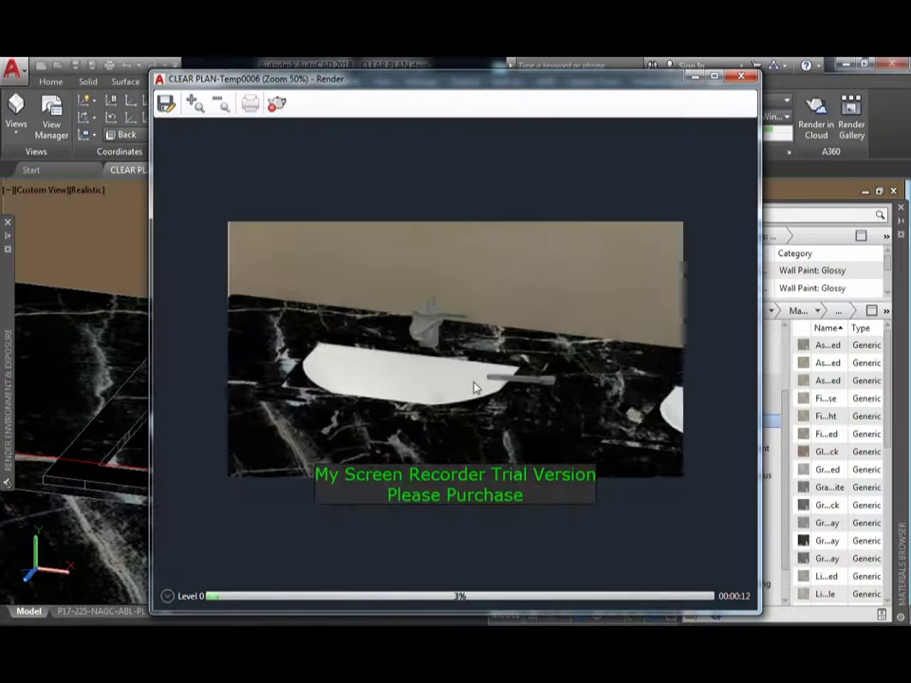
key(super+Right)
drag(619, 114, 420, 92)
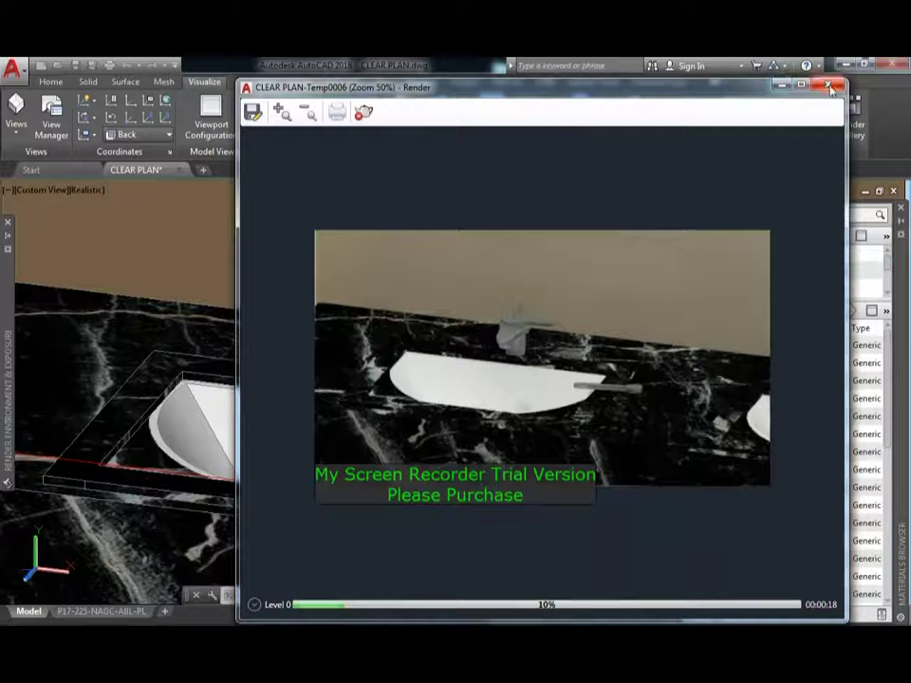
click(828, 87)
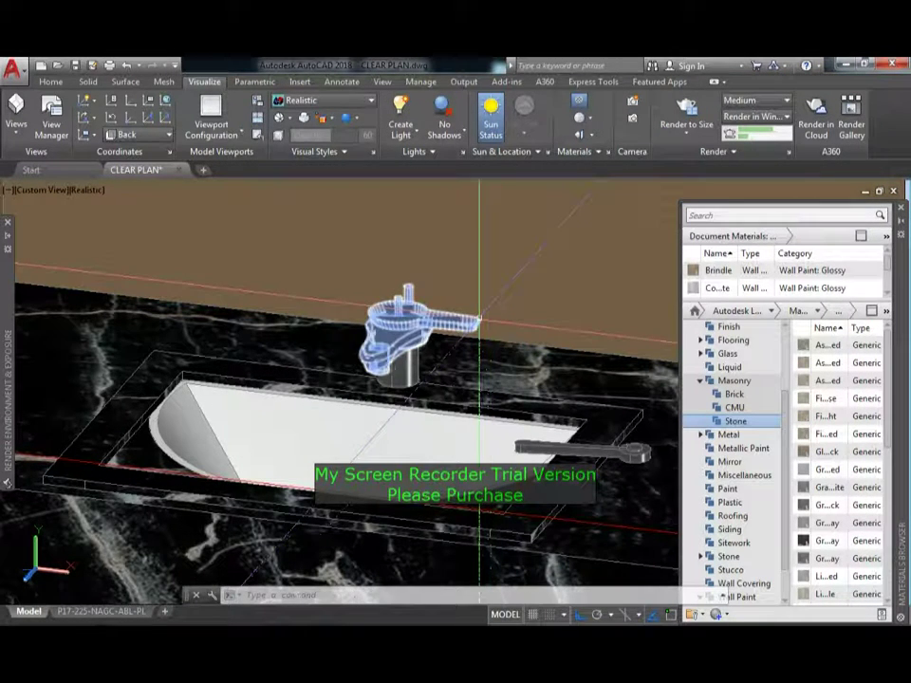
- Zoom out and orbit until the washroom exterior with yellow-framed doors shows, then end the orbit
scroll(453, 338, down, 3)
scroll(446, 336, down, 3)
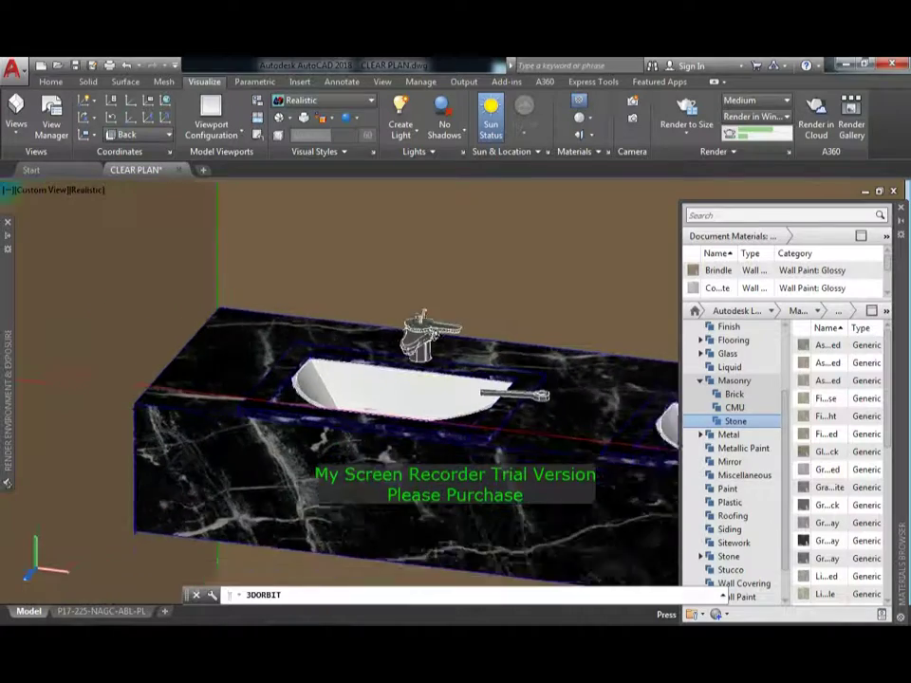
scroll(437, 332, down, 3)
scroll(431, 331, down, 1)
mouse_move(431, 331)
mouse_down()
mouse_move(486, 347)
mouse_move(416, 331)
mouse_move(495, 342)
mouse_move(494, 359)
mouse_move(518, 358)
mouse_move(520, 403)
mouse_move(399, 284)
mouse_move(408, 319)
mouse_up()
mouse_move(436, 404)
mouse_down()
mouse_move(560, 398)
mouse_move(612, 472)
mouse_move(600, 472)
mouse_up()
mouse_move(463, 302)
mouse_down()
mouse_move(409, 285)
mouse_move(361, 315)
mouse_move(322, 301)
mouse_move(345, 295)
mouse_move(464, 319)
mouse_move(279, 427)
mouse_move(409, 399)
mouse_up()
mouse_move(500, 387)
mouse_down()
mouse_move(401, 384)
mouse_move(388, 362)
mouse_up()
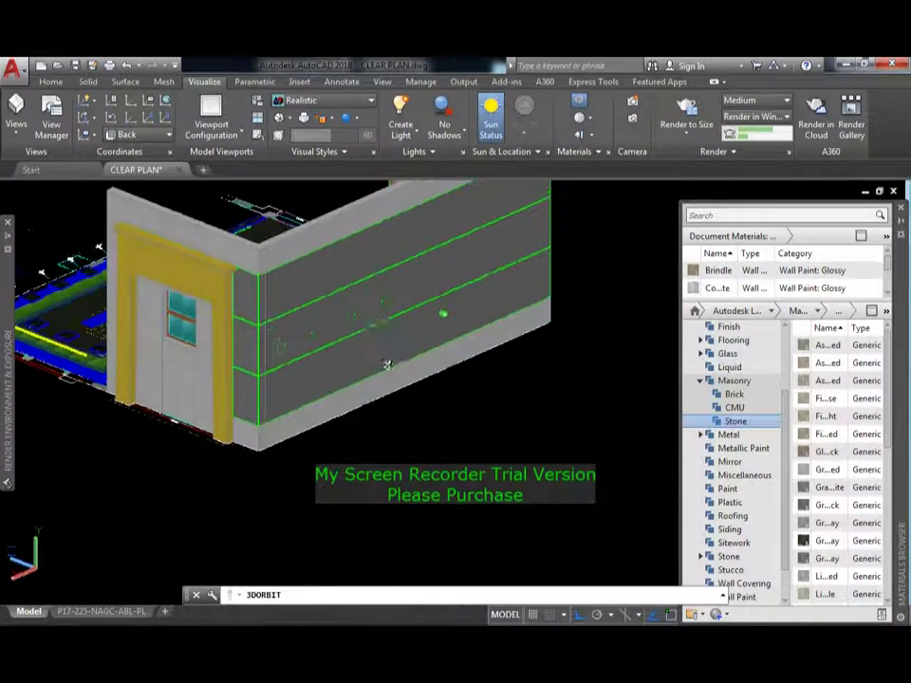
key(Escape)
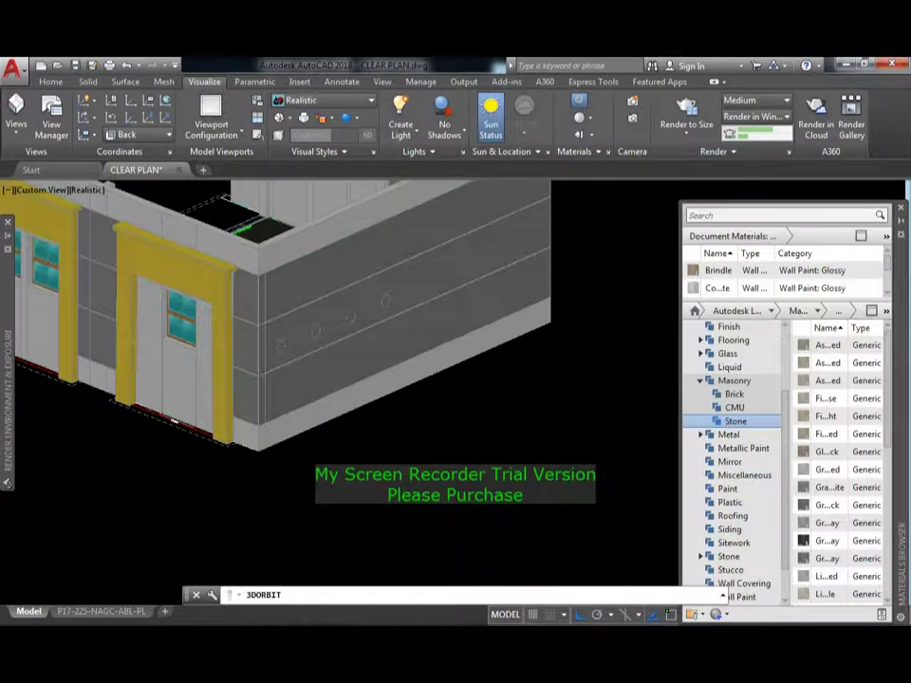